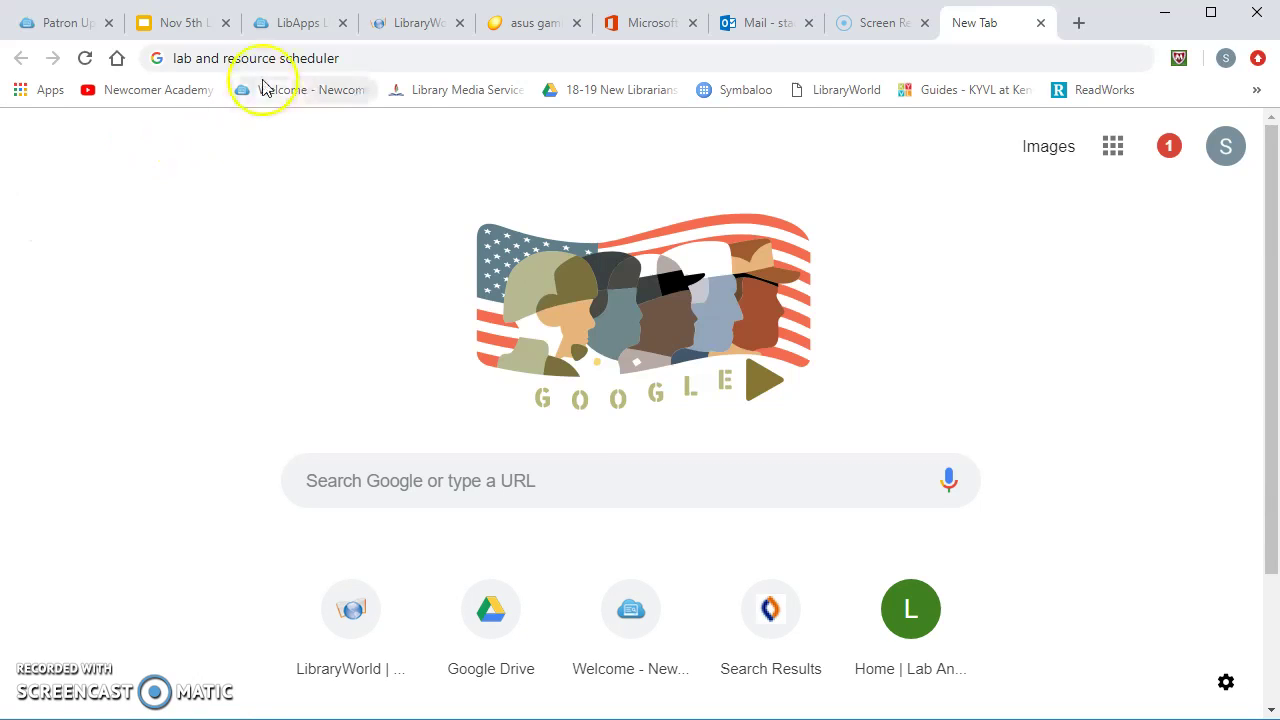
Search the web for "lab and resource scheduler" and open the Lab And Resource Scheduler 2.0 home page.
{"action": "left_click", "coordinate": [377, 58]}
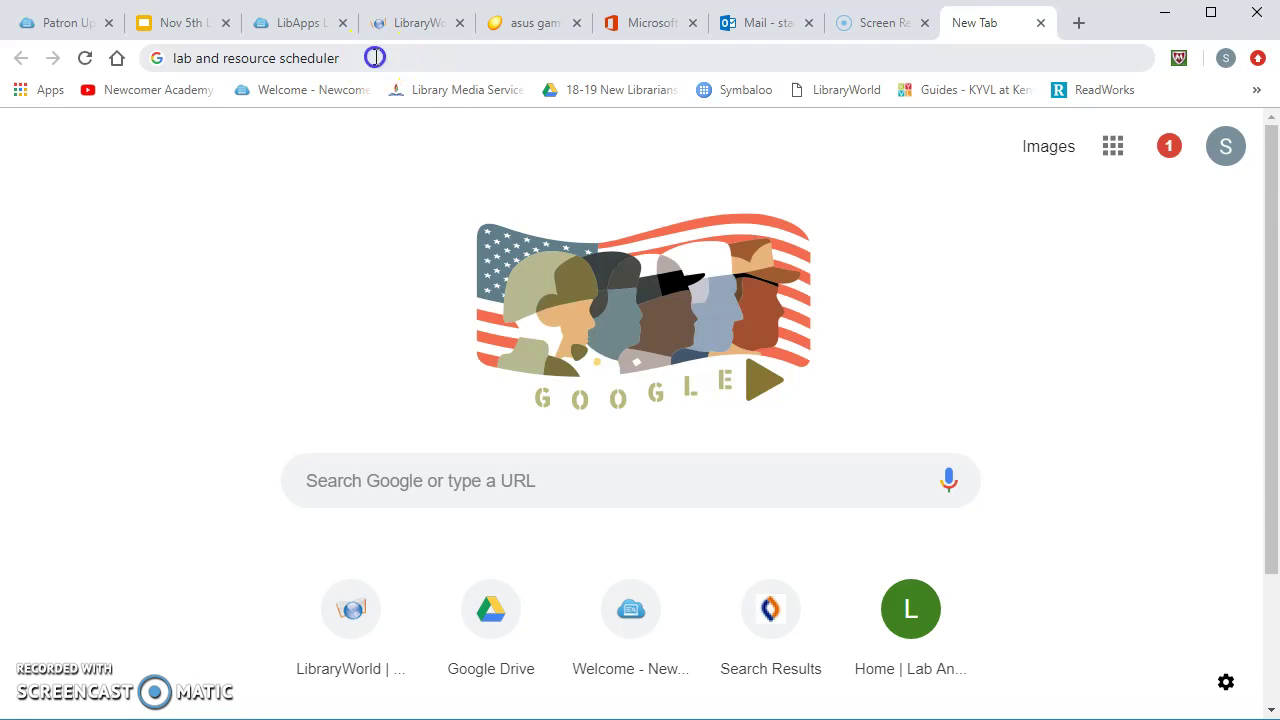
{"action": "key", "text": "Return"}
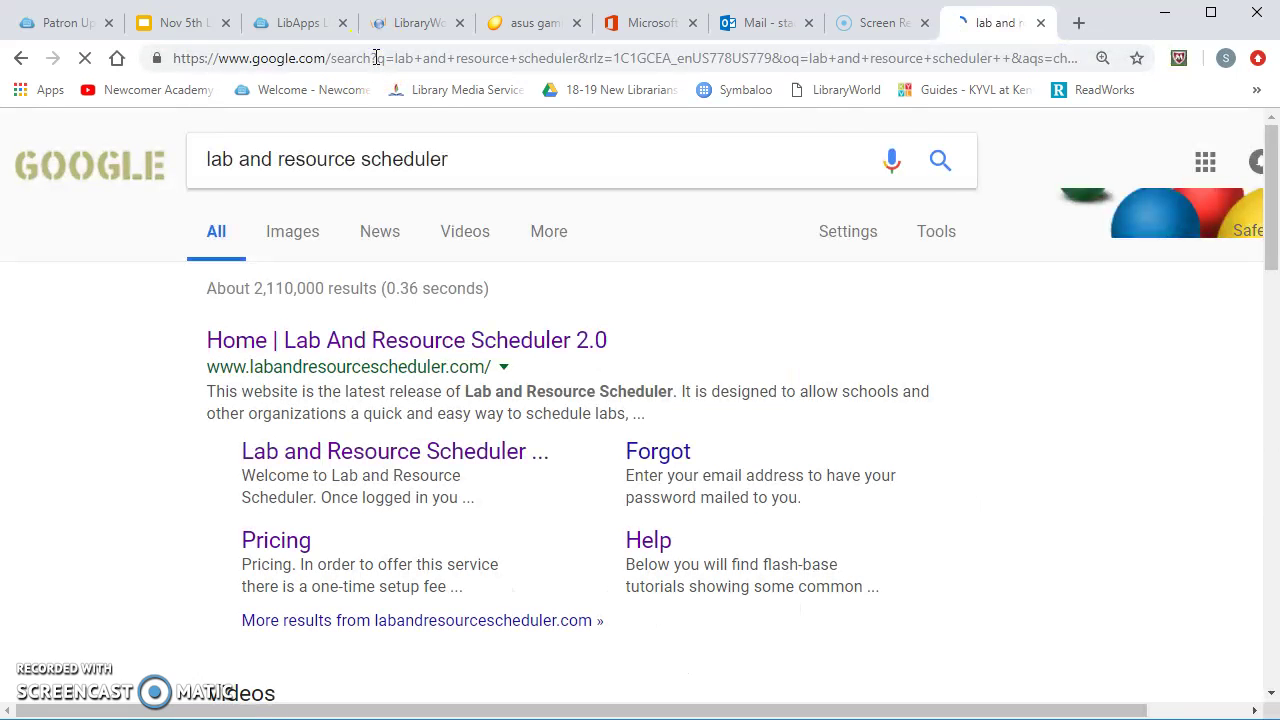
{"action": "left_click", "coordinate": [72, 95]}
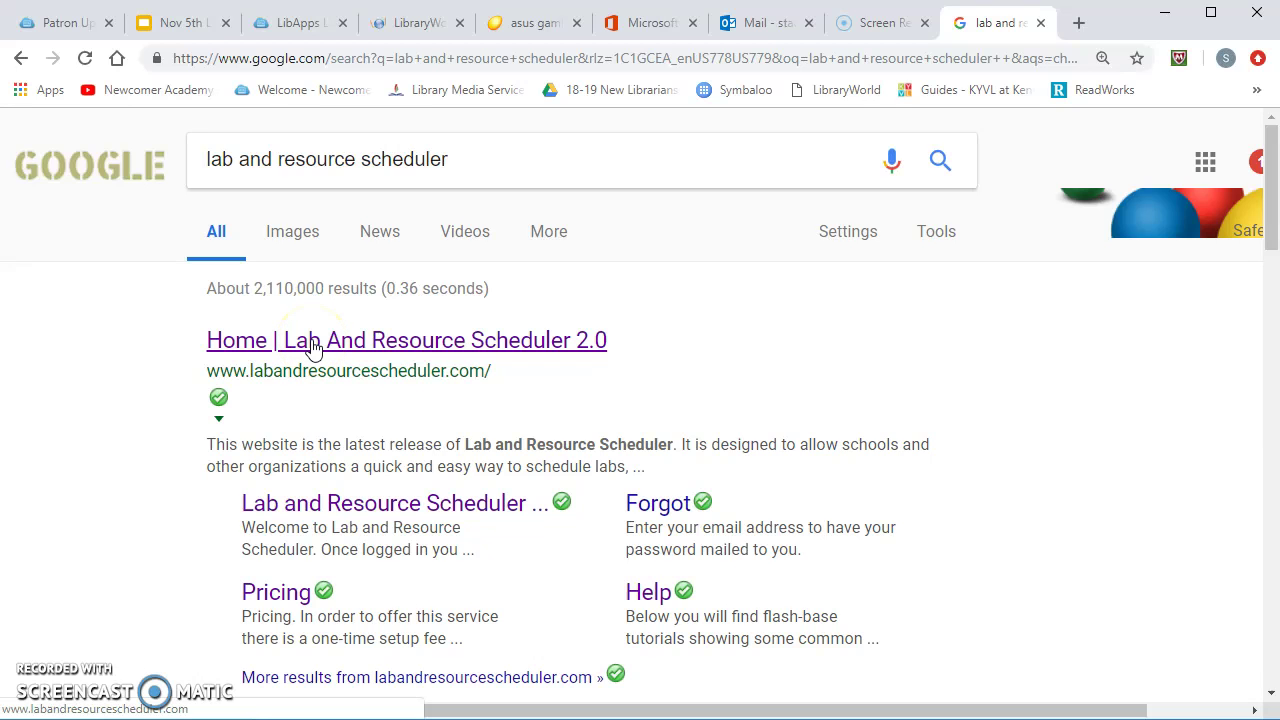
{"action": "left_click", "coordinate": [313, 342]}
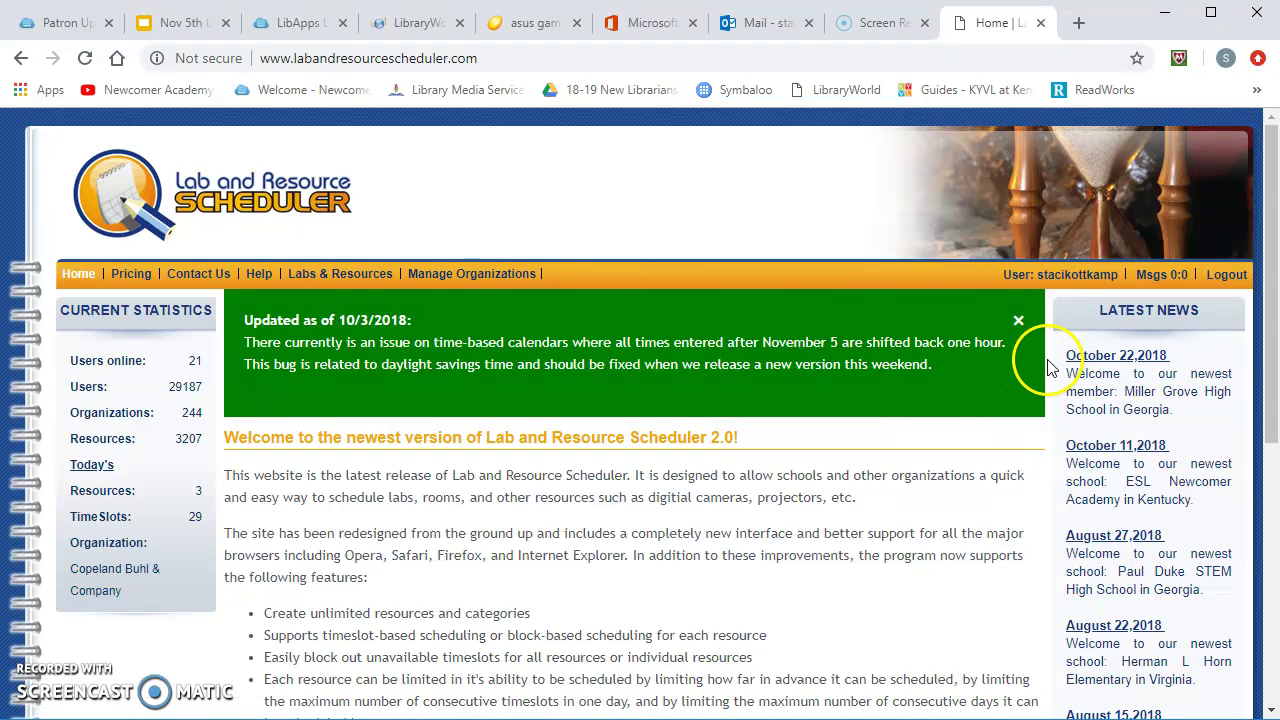
Log out of the current scheduler session and log back in with the saved credentials.
{"action": "left_click", "coordinate": [1232, 276]}
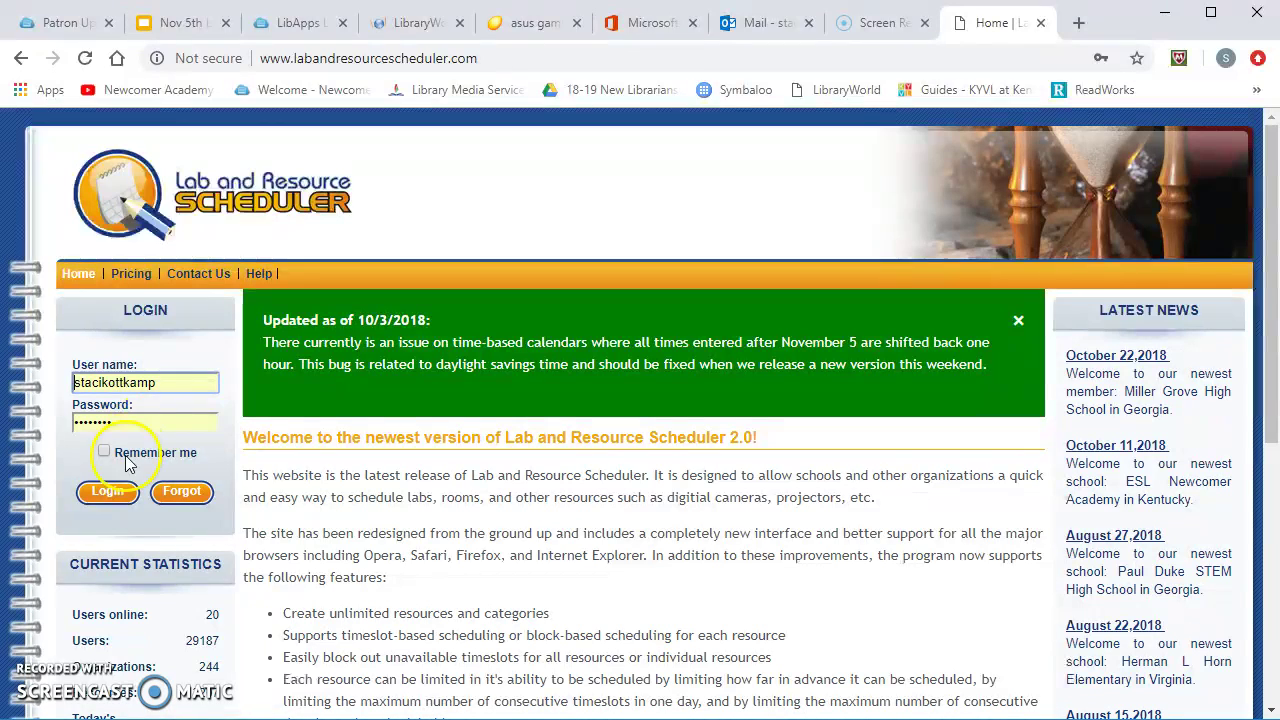
{"action": "left_click", "coordinate": [108, 492]}
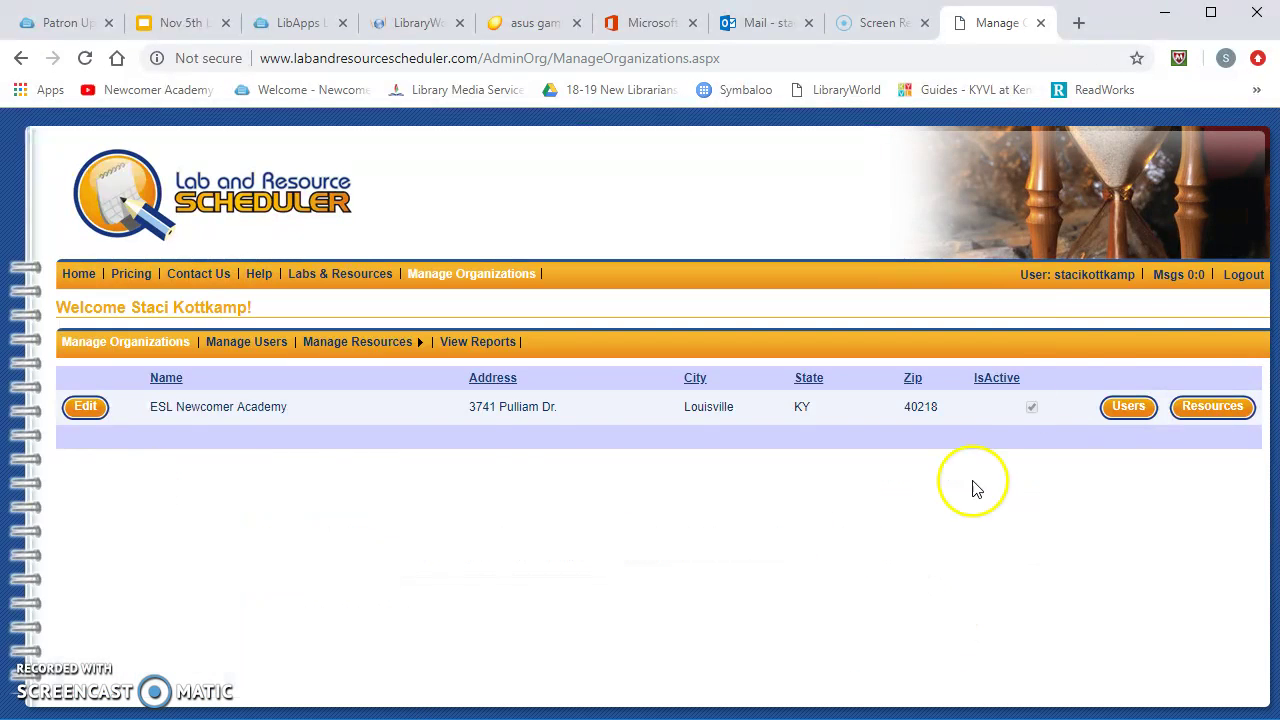
Open ESL Newcomer Academy's resources and bring up the calendar for the library's Check Out Books resource.
{"action": "left_click", "coordinate": [1218, 410]}
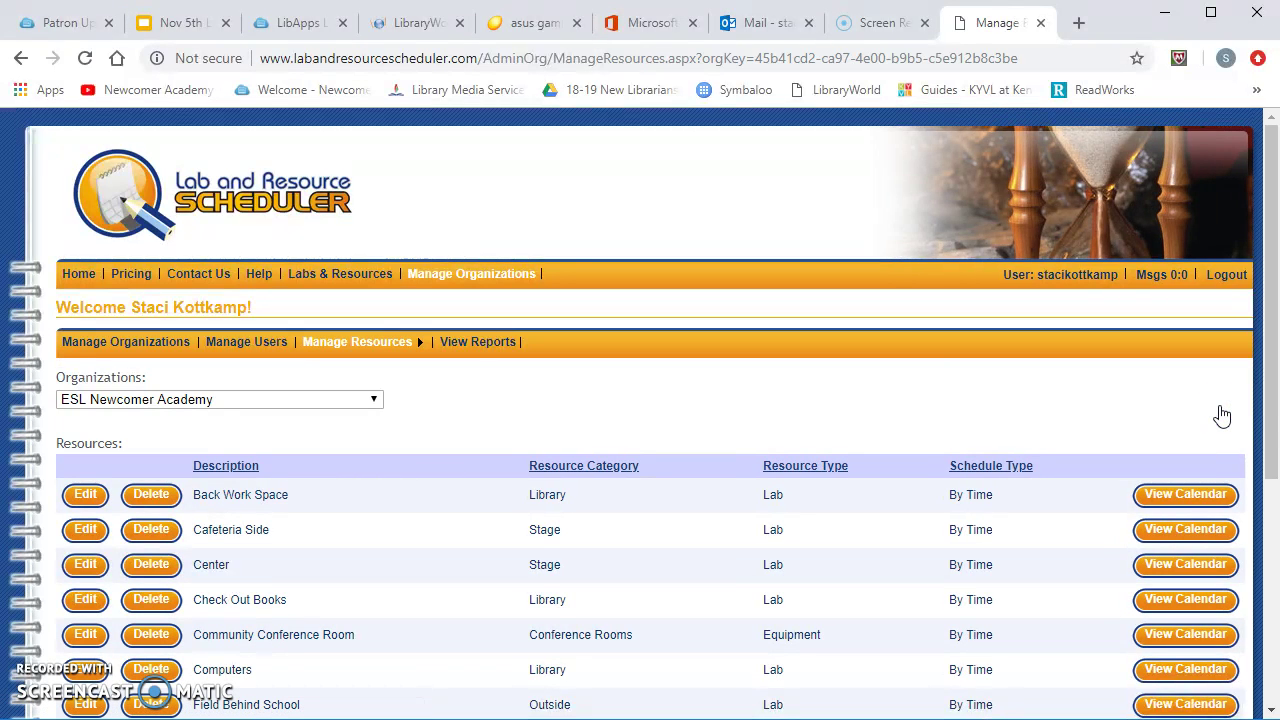
{"action": "left_click_drag", "start_coordinate": [1266, 388], "coordinate": [1272, 495]}
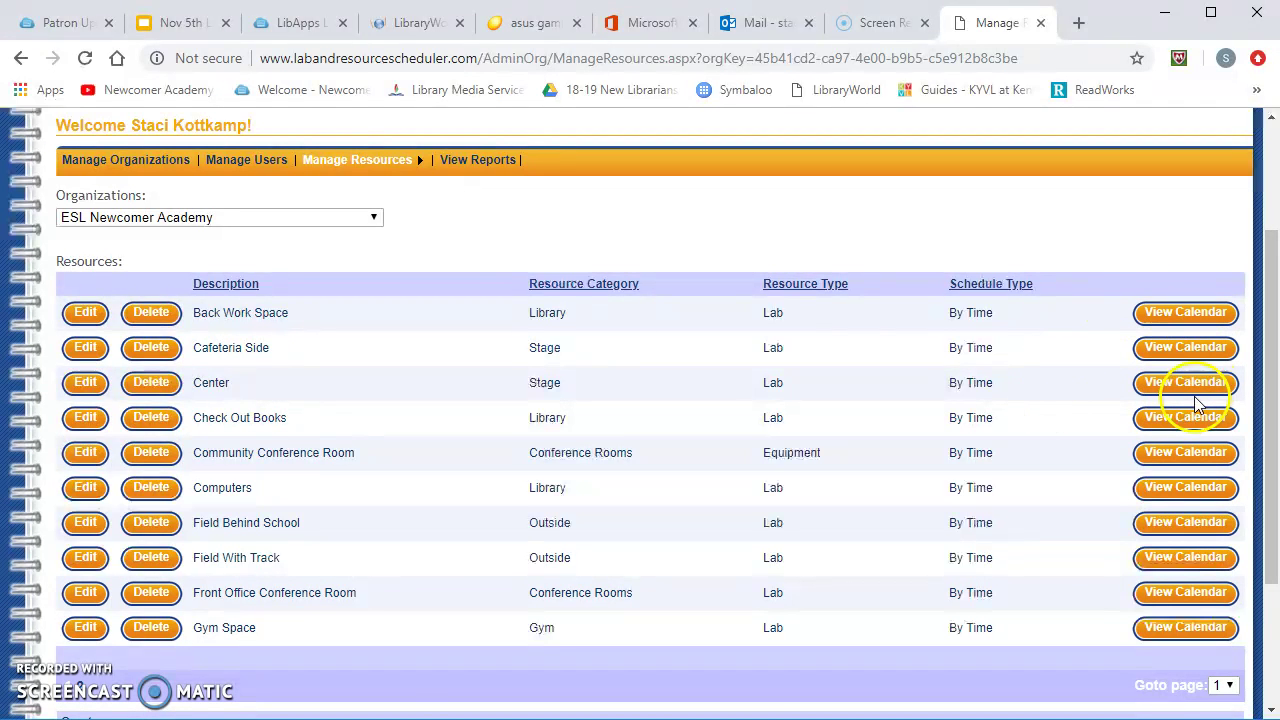
{"action": "left_click", "coordinate": [1183, 425]}
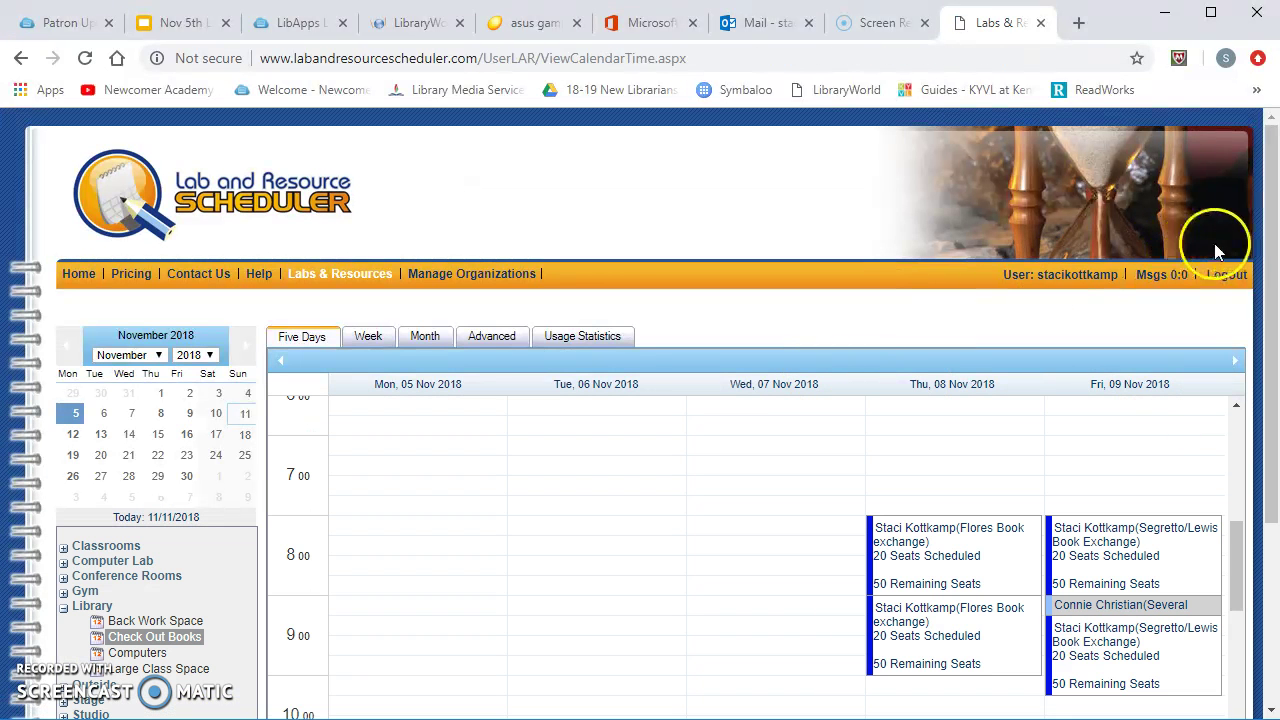
{"action": "left_click_drag", "start_coordinate": [1265, 253], "coordinate": [1268, 361]}
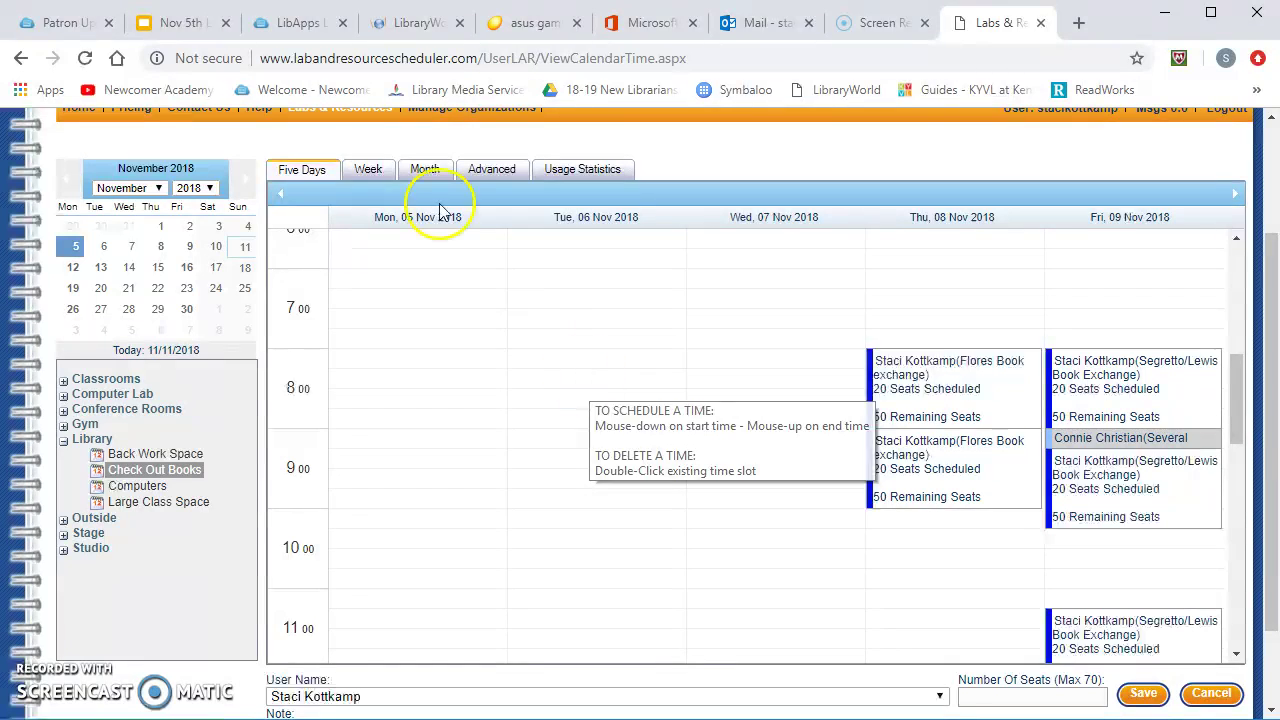
Preview the calendar by week and by month, return to the five-day view and advance to 12–16 November 2018.
{"action": "left_click", "coordinate": [370, 172]}
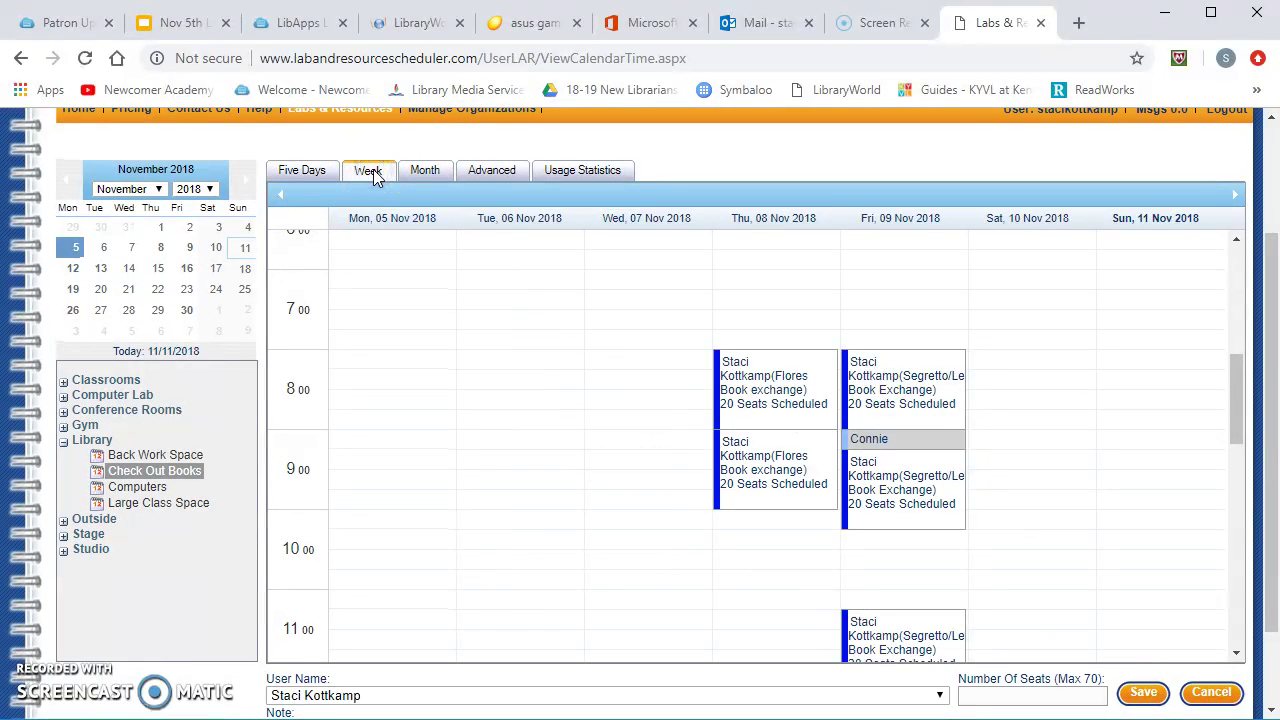
{"action": "left_click", "coordinate": [425, 172]}
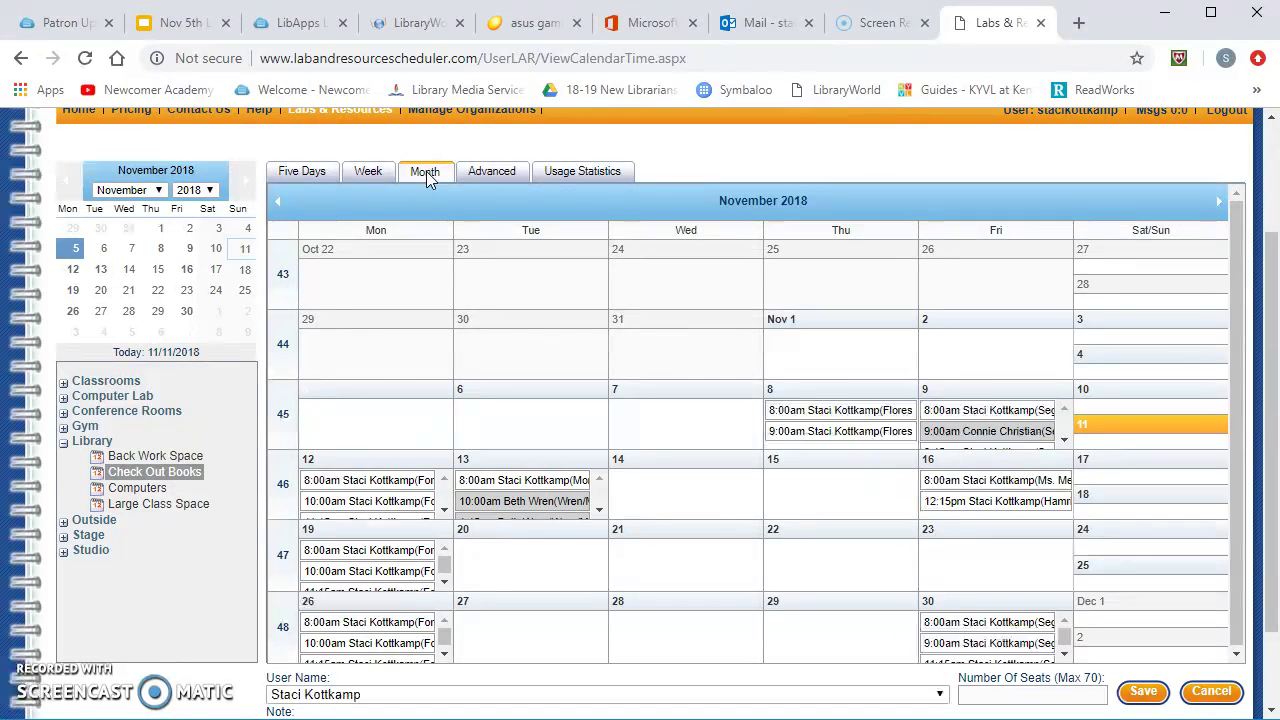
{"action": "left_click", "coordinate": [315, 172]}
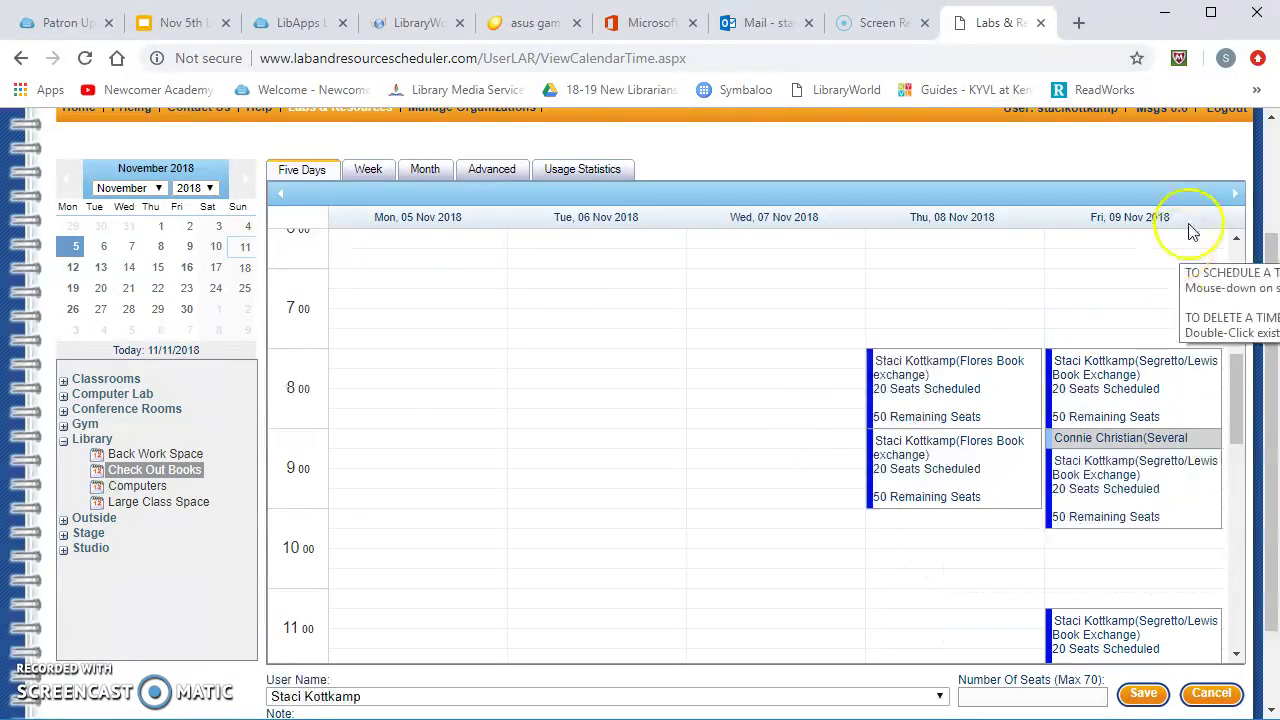
{"action": "left_click", "coordinate": [1231, 196]}
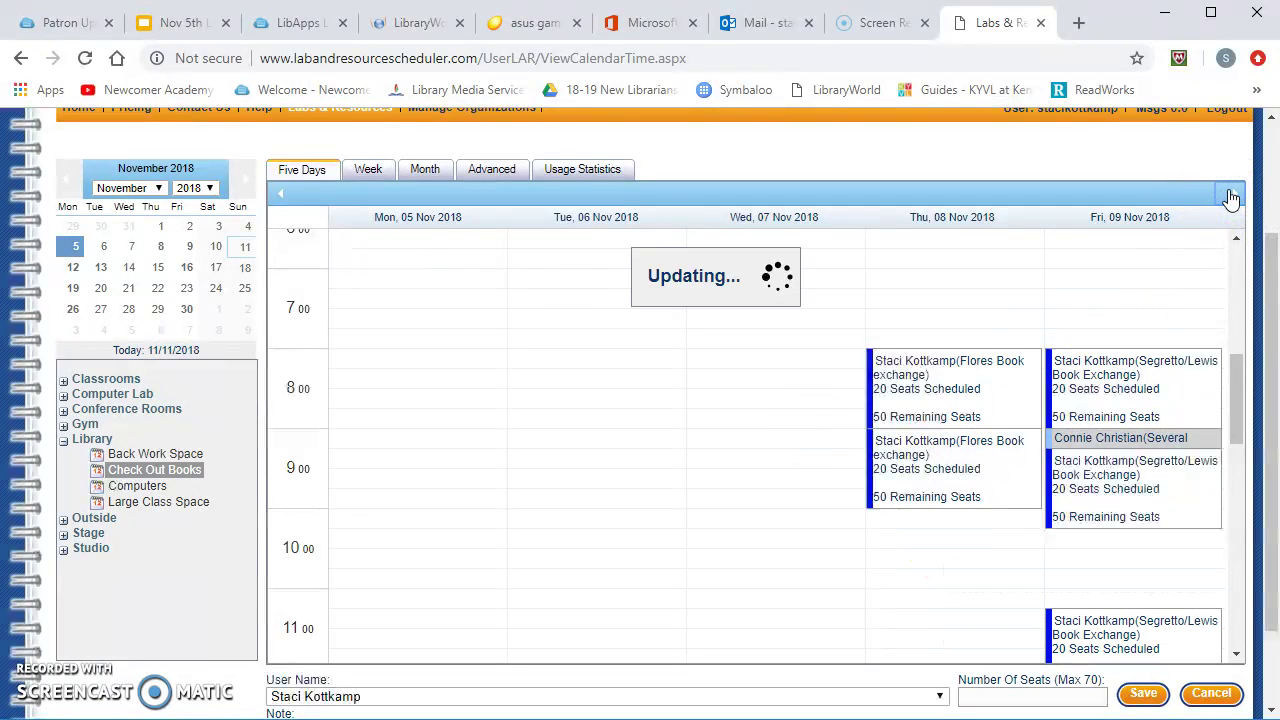
{"action": "left_click", "coordinate": [1204, 196]}
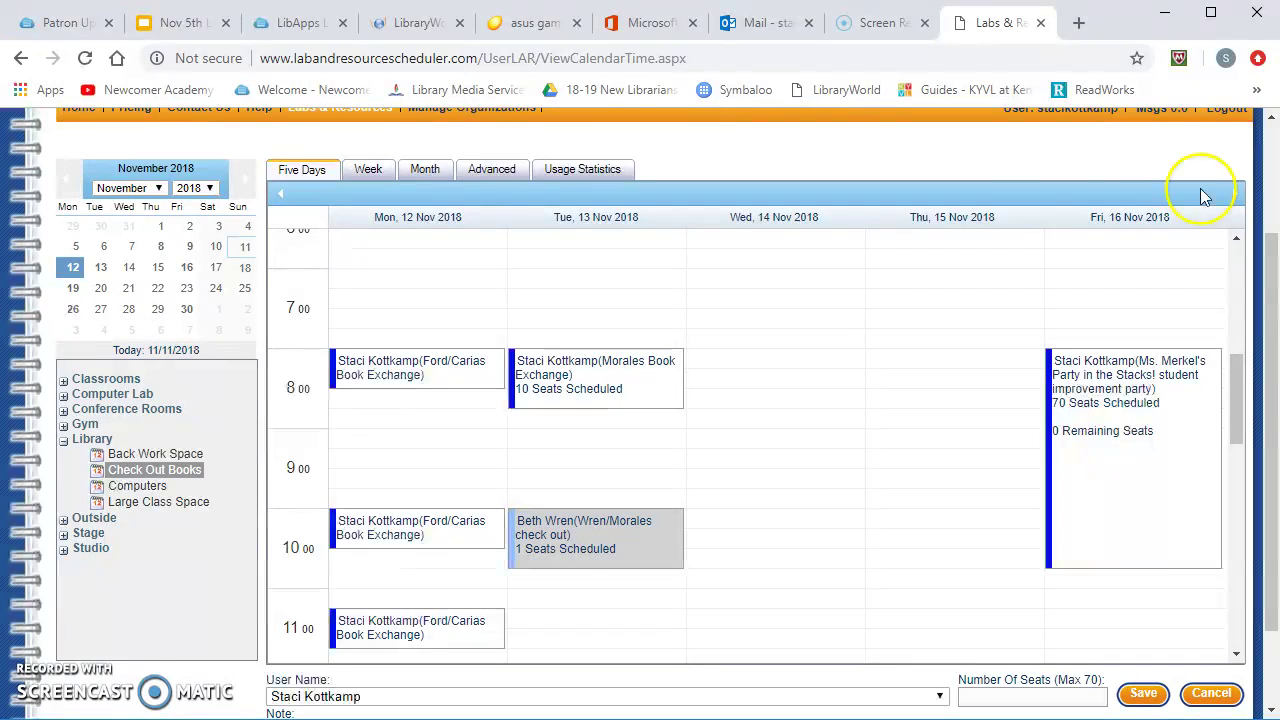
Mark new time slots on Wednesday 14 November at 8:00 AM and on Thursday 15 November from 8:00 to 9:15 AM.
{"action": "left_click", "coordinate": [744, 372]}
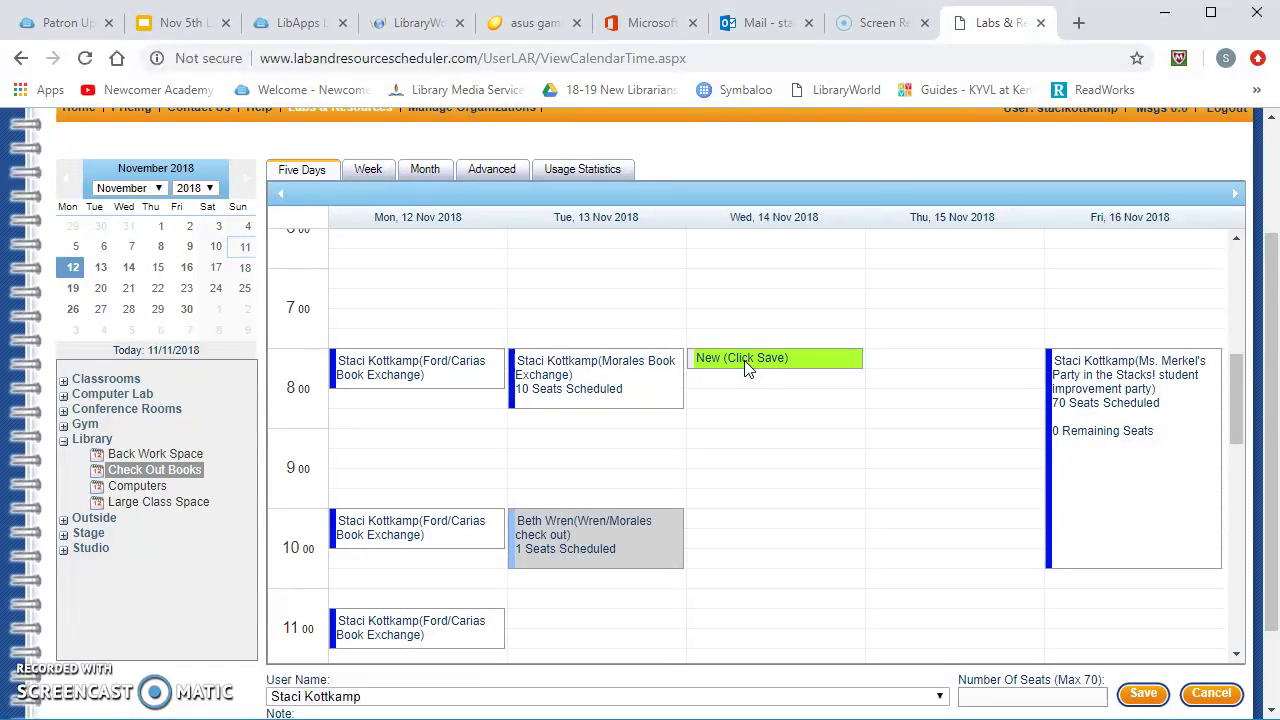
{"action": "left_click", "coordinate": [887, 369]}
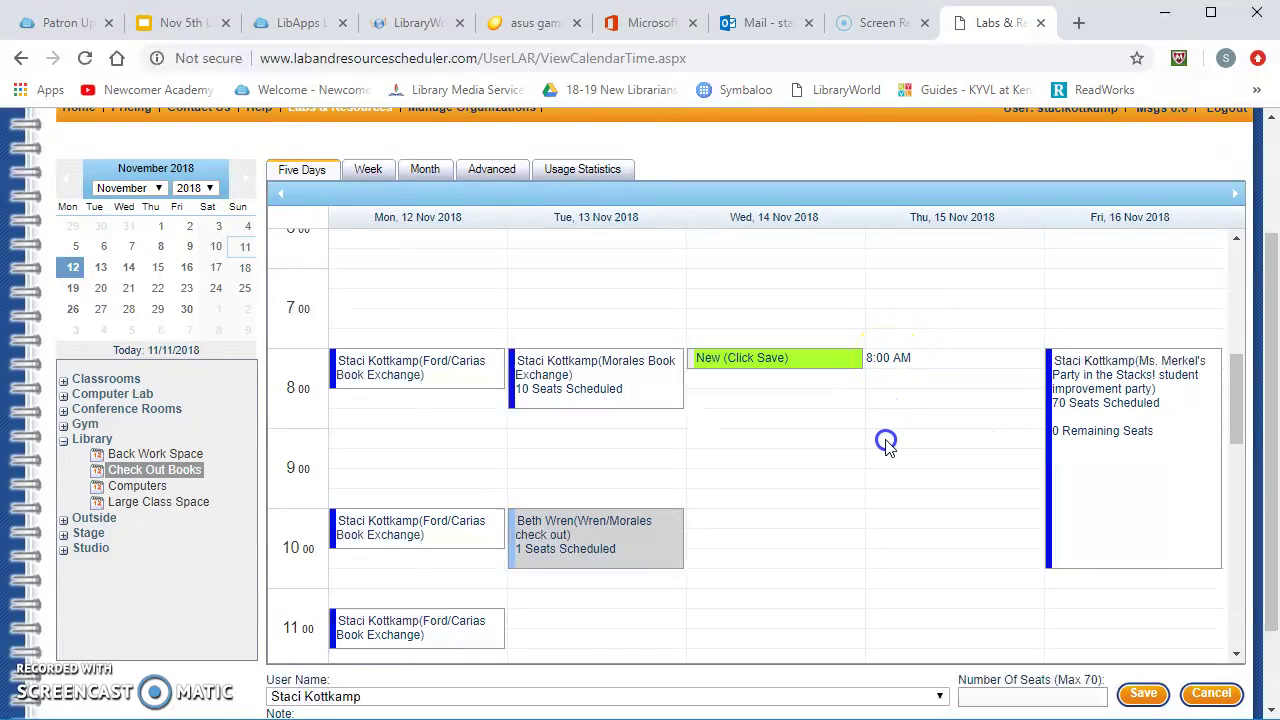
{"action": "left_click_drag", "start_coordinate": [886, 441], "coordinate": [886, 443]}
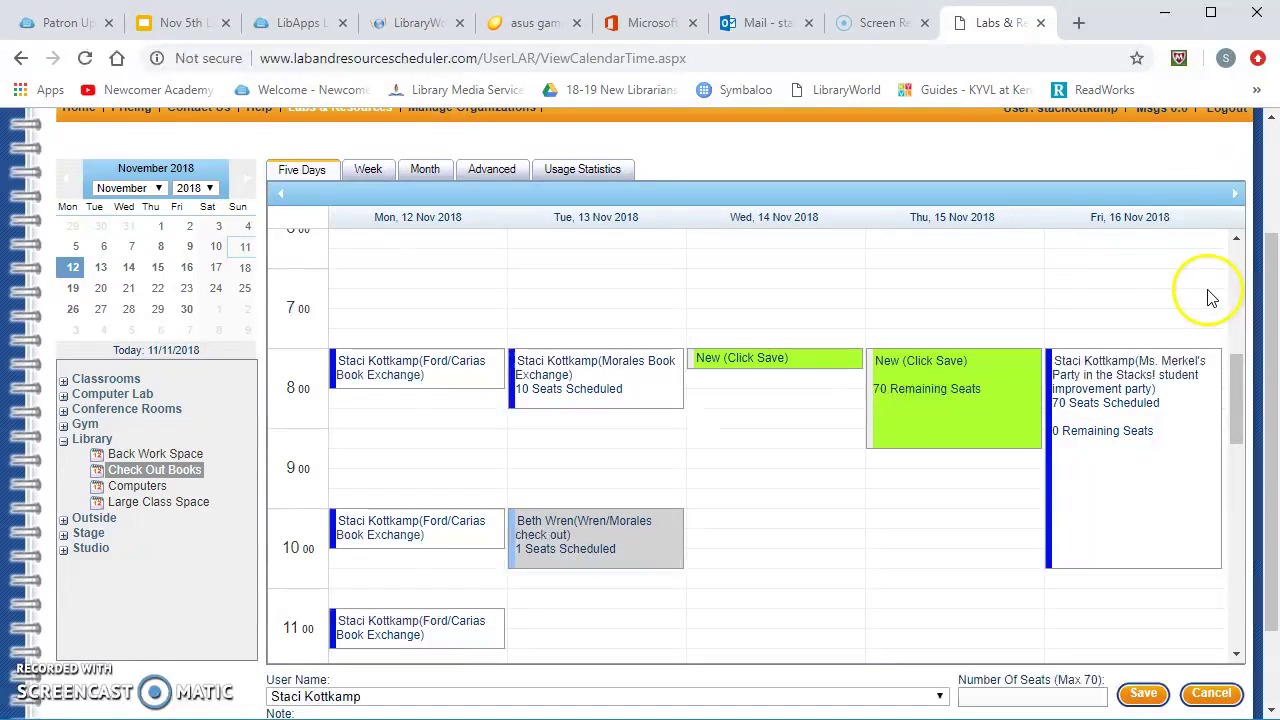
Add the note "check out books with class", set the number of seats to 25 and save the new bookings.
{"action": "scroll", "coordinate": [1268, 330], "scroll_direction": "down", "scroll_amount": 1}
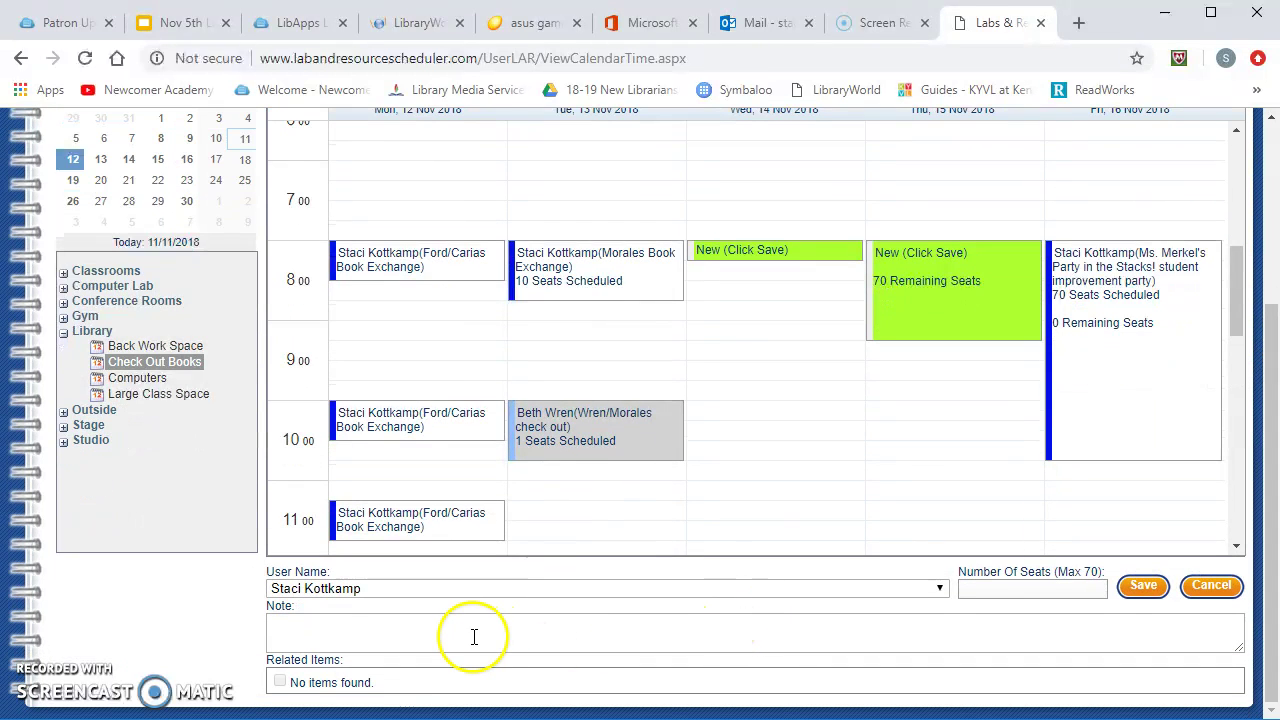
{"action": "left_click", "coordinate": [332, 629]}
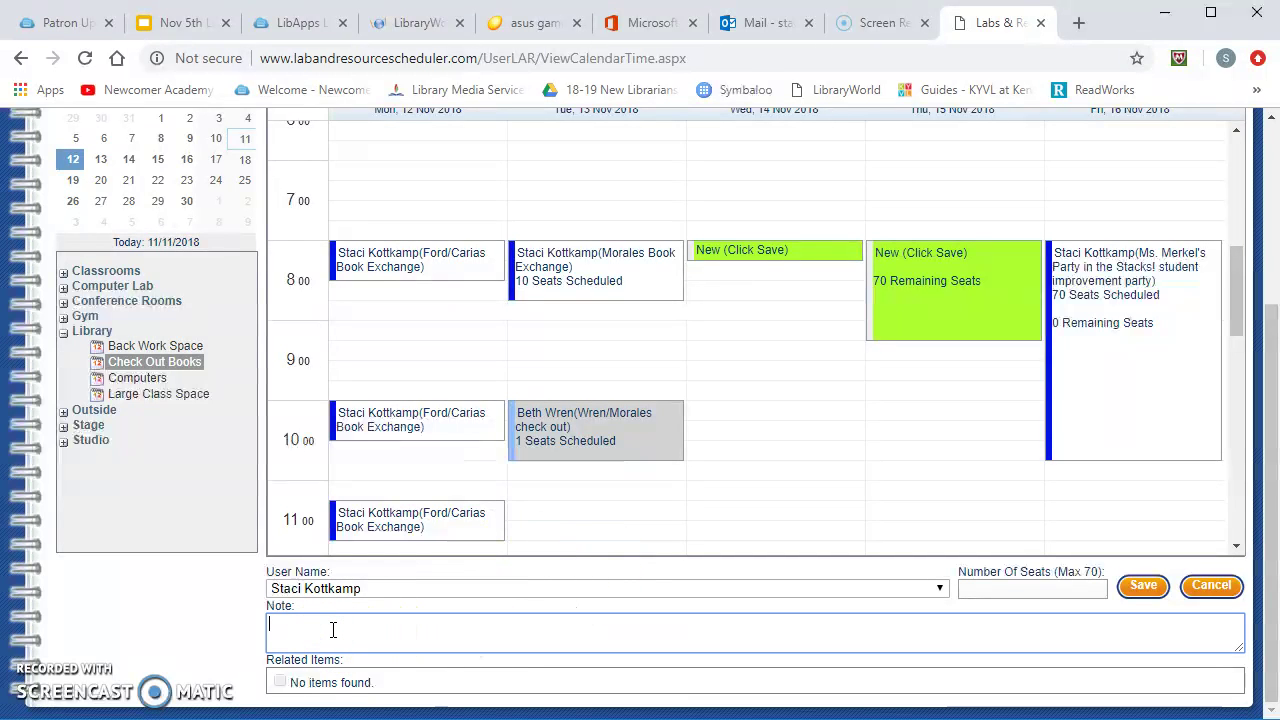
{"action": "type", "text": "check out books with class"}
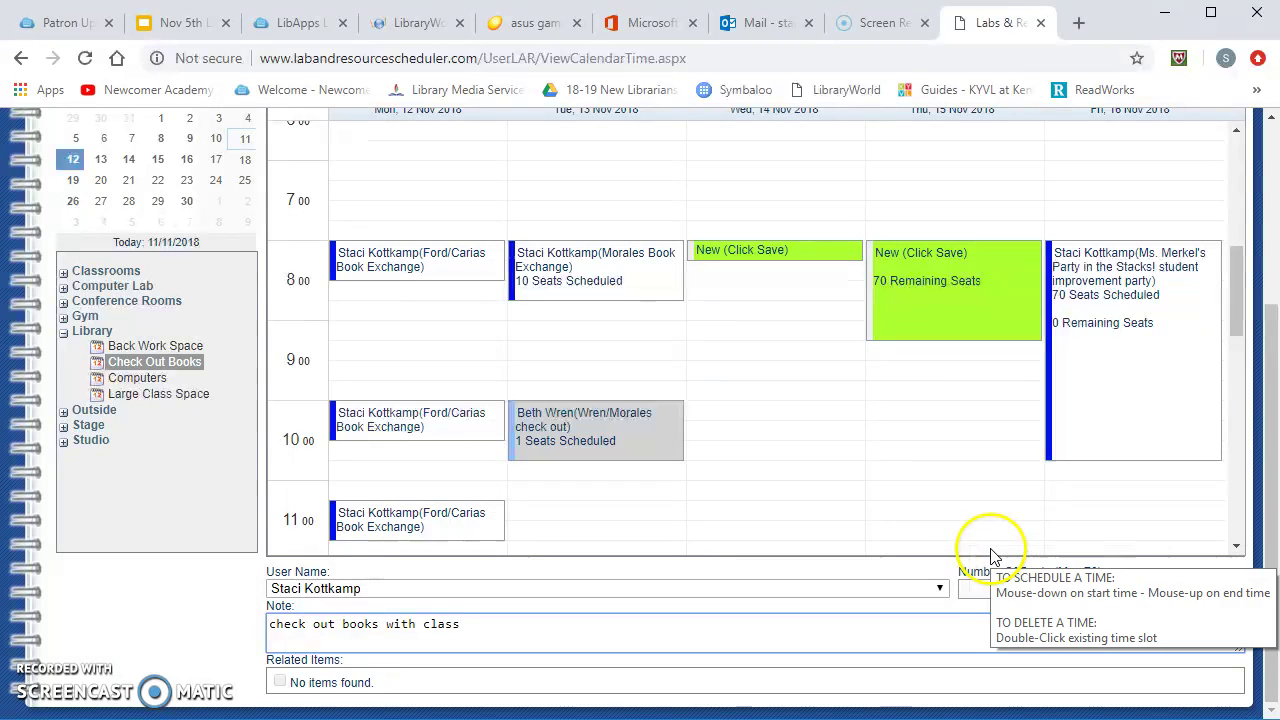
{"action": "left_click", "coordinate": [1037, 587]}
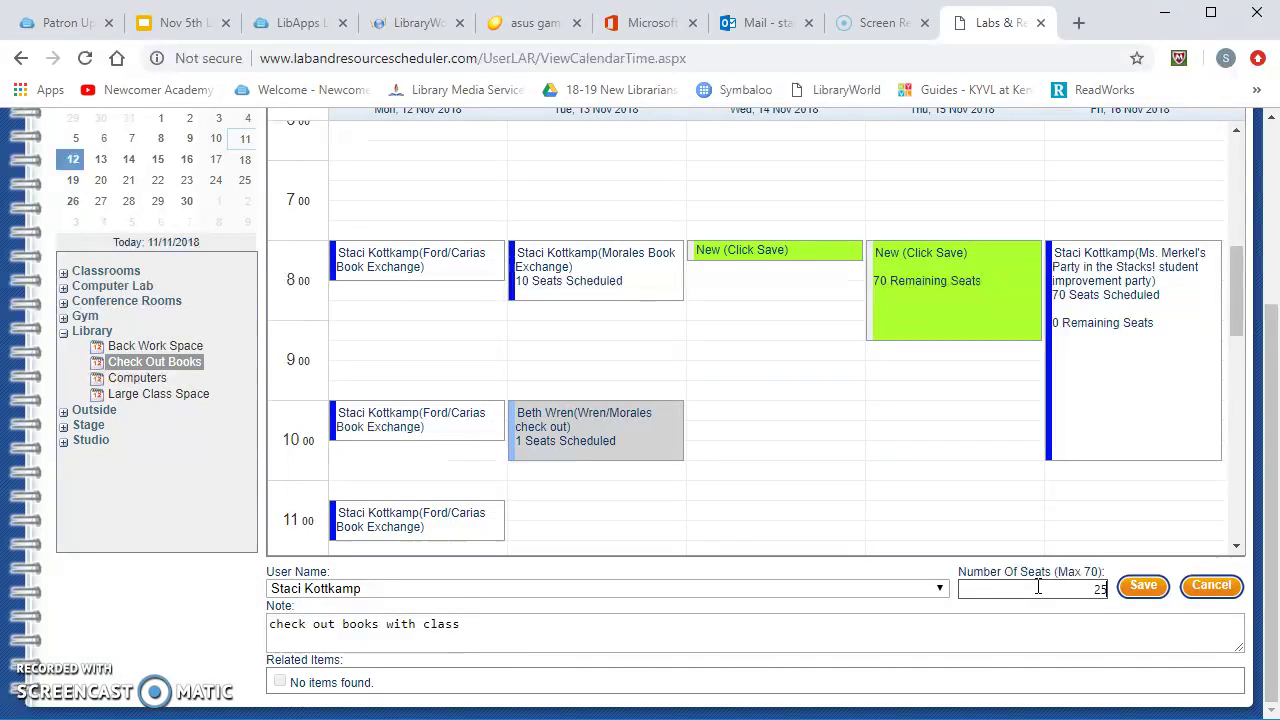
{"action": "left_click", "coordinate": [1143, 587]}
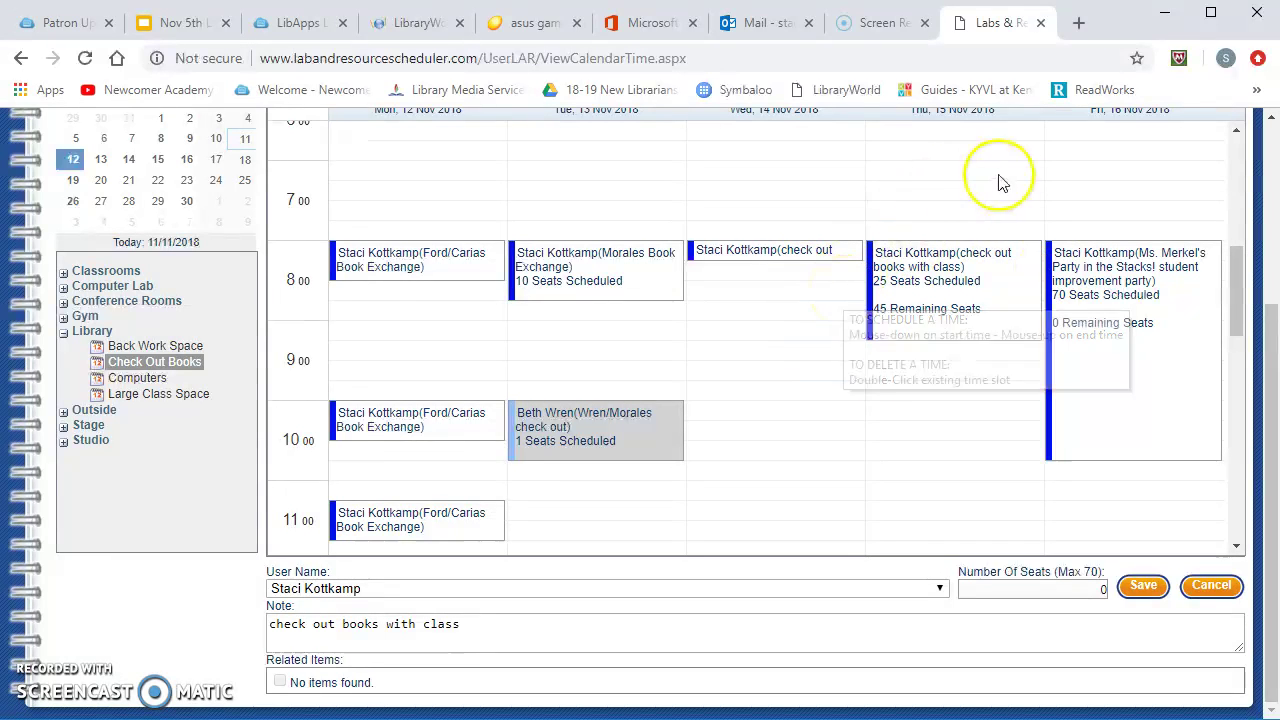
Delete the "check out books with class" bookings on Thursday 15 and Wednesday 14 November, saving after each deletion.
{"action": "right_click", "coordinate": [928, 287]}
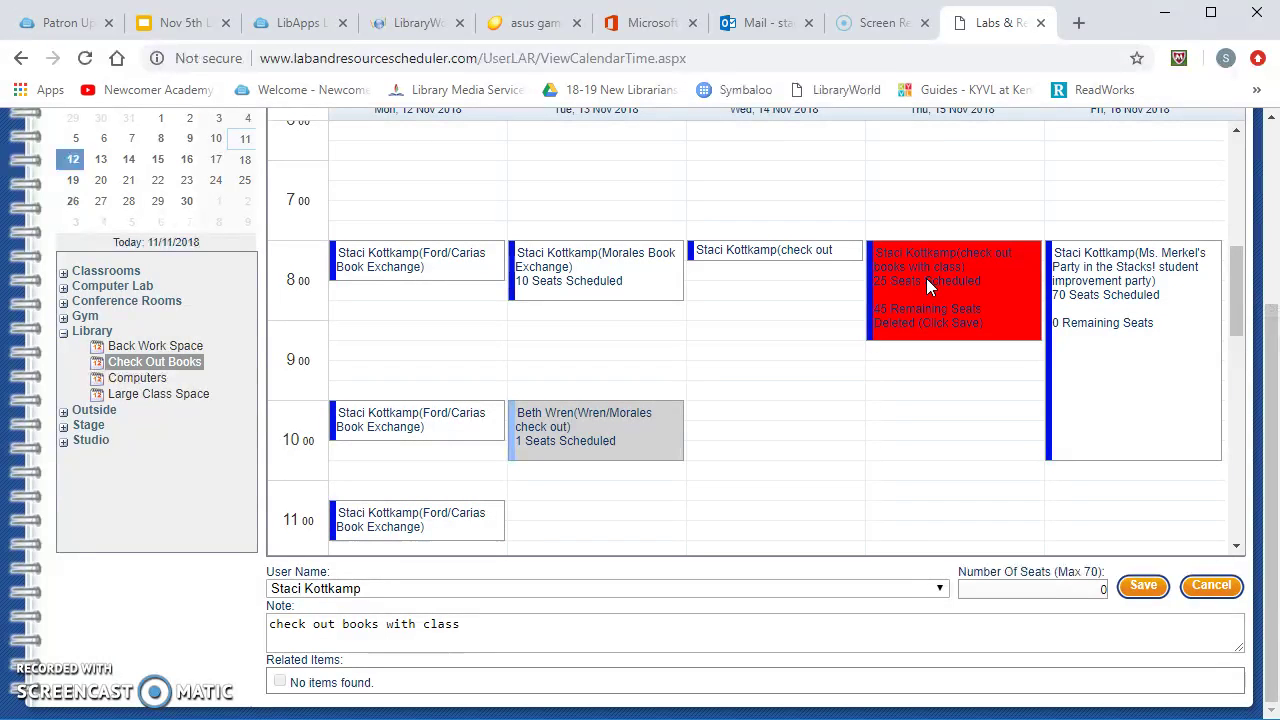
{"action": "left_click", "coordinate": [1143, 587]}
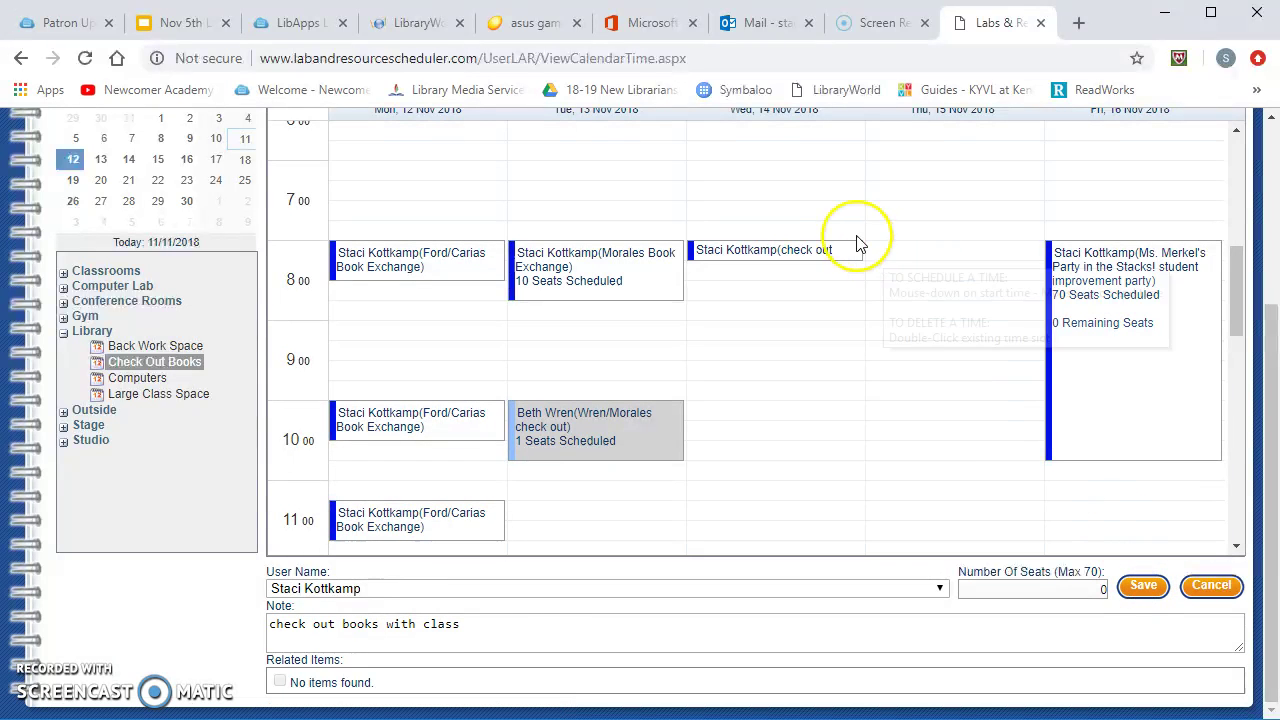
{"action": "right_click", "coordinate": [794, 250]}
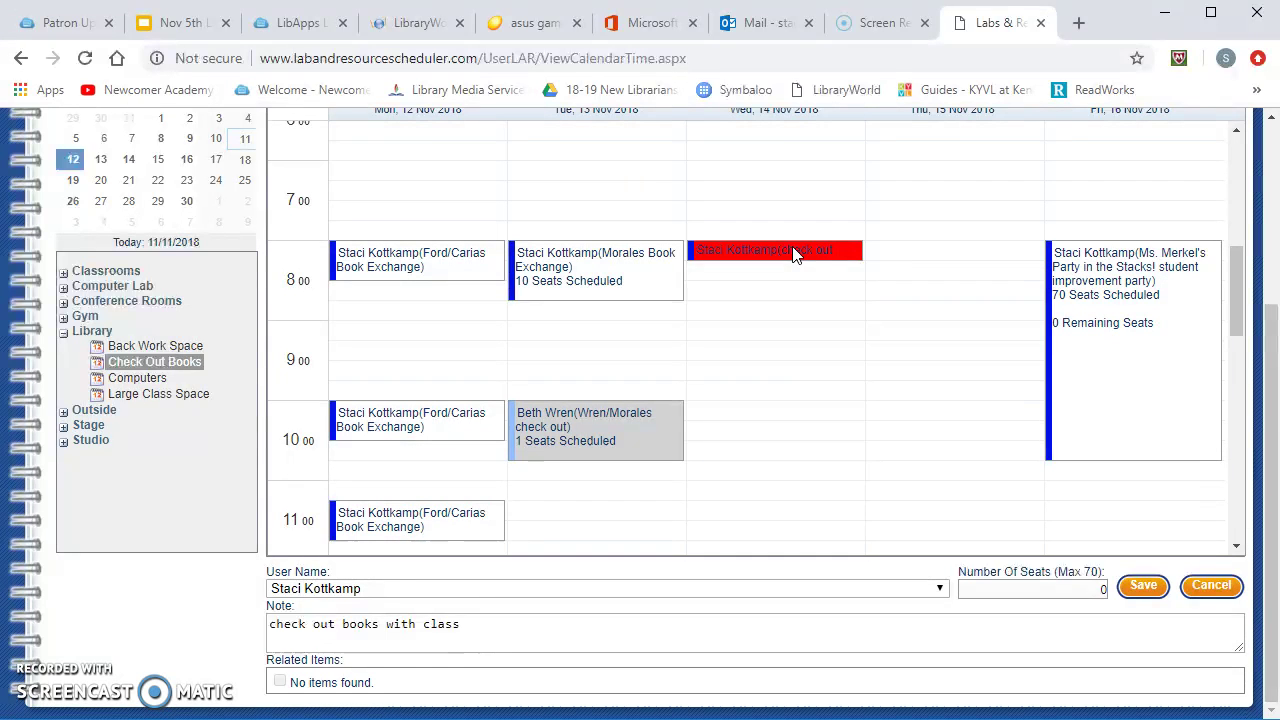
{"action": "left_click", "coordinate": [1140, 588]}
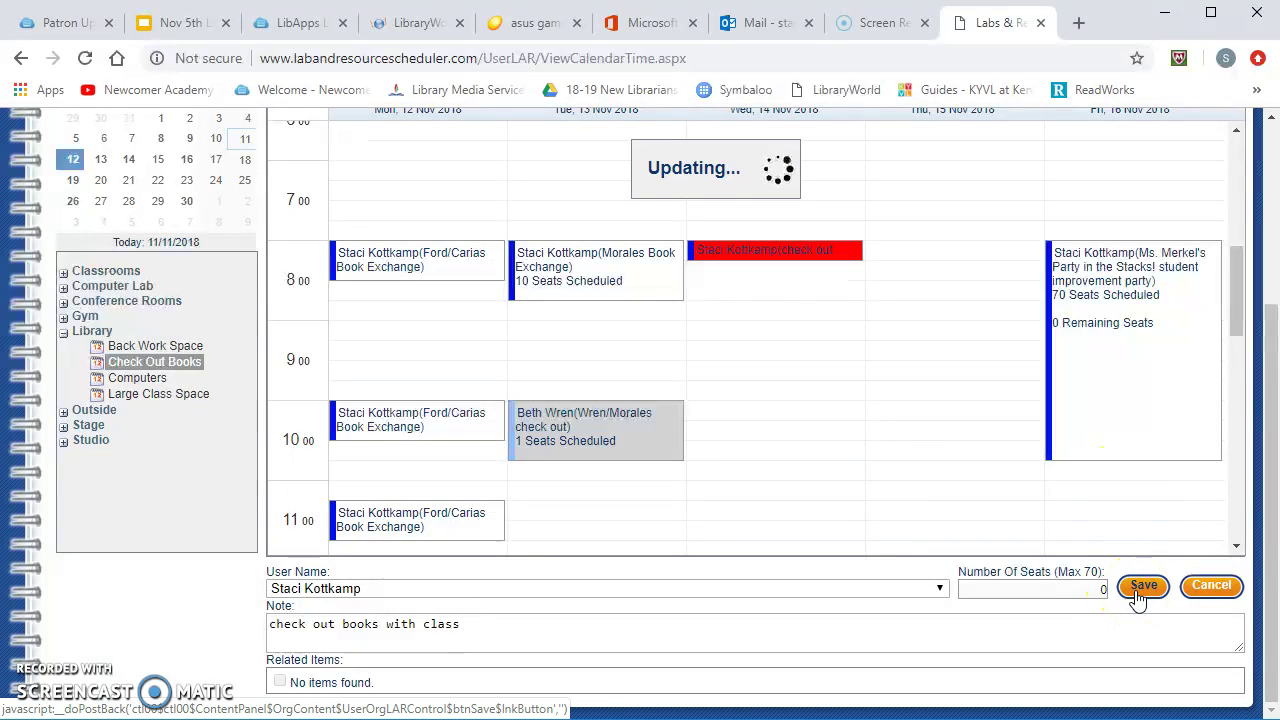
{"action": "left_click", "coordinate": [872, 316]}
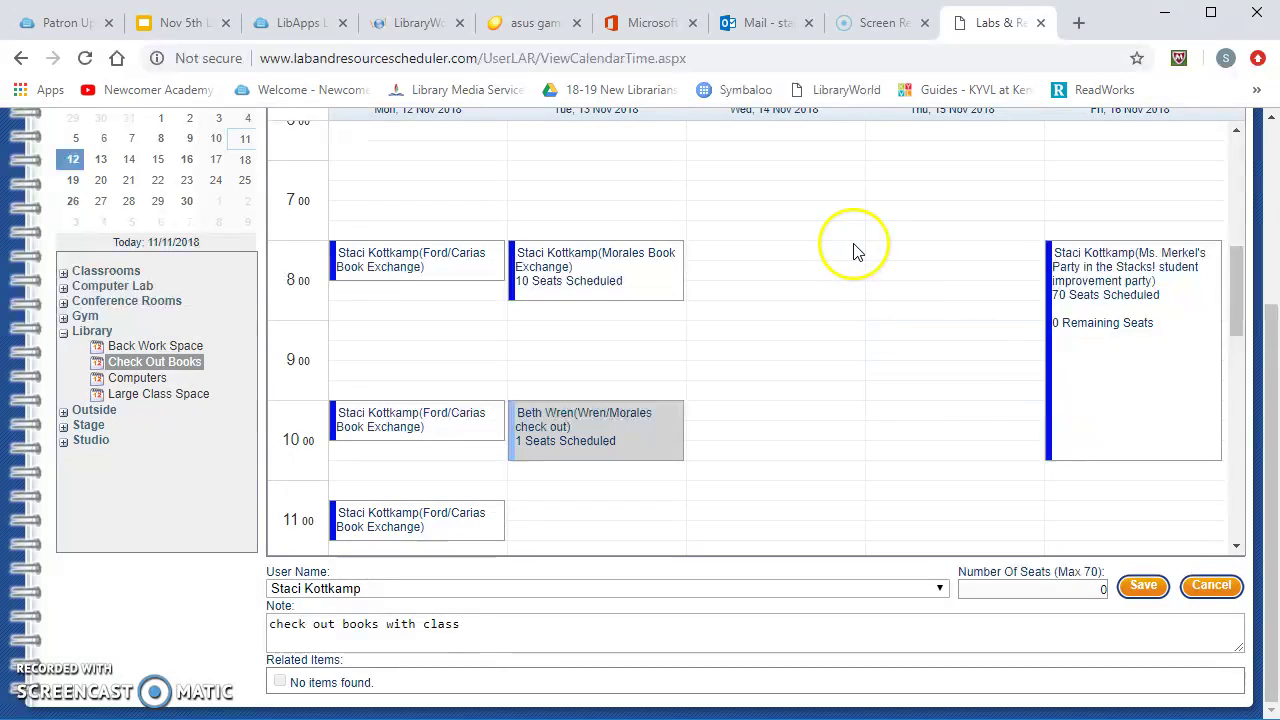
Open the advanced scheduling options and restrict the days of the week to Monday only.
{"action": "left_click_drag", "start_coordinate": [1270, 385], "coordinate": [1270, 262]}
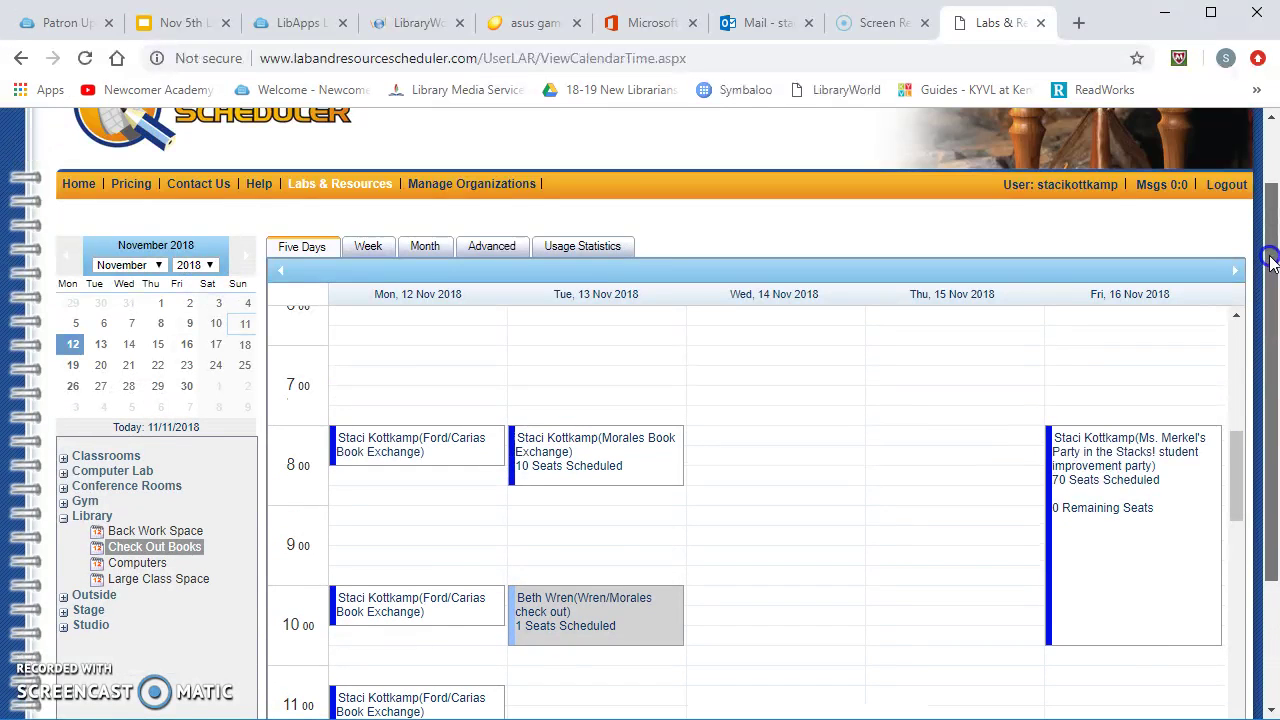
{"action": "left_click", "coordinate": [487, 245]}
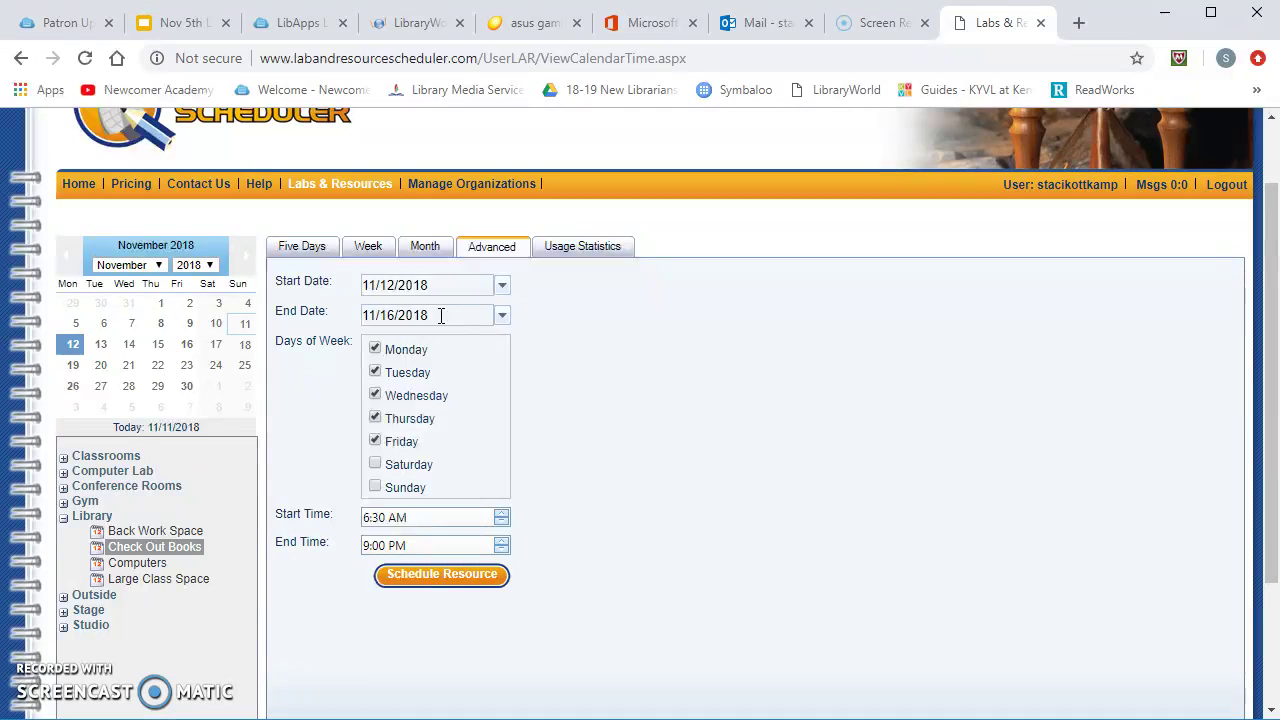
{"action": "left_click", "coordinate": [375, 348]}
{"action": "left_click", "coordinate": [375, 371]}
{"action": "left_click", "coordinate": [375, 394]}
{"action": "left_click", "coordinate": [375, 418]}
{"action": "left_click", "coordinate": [375, 441]}
{"action": "left_click", "coordinate": [375, 348]}
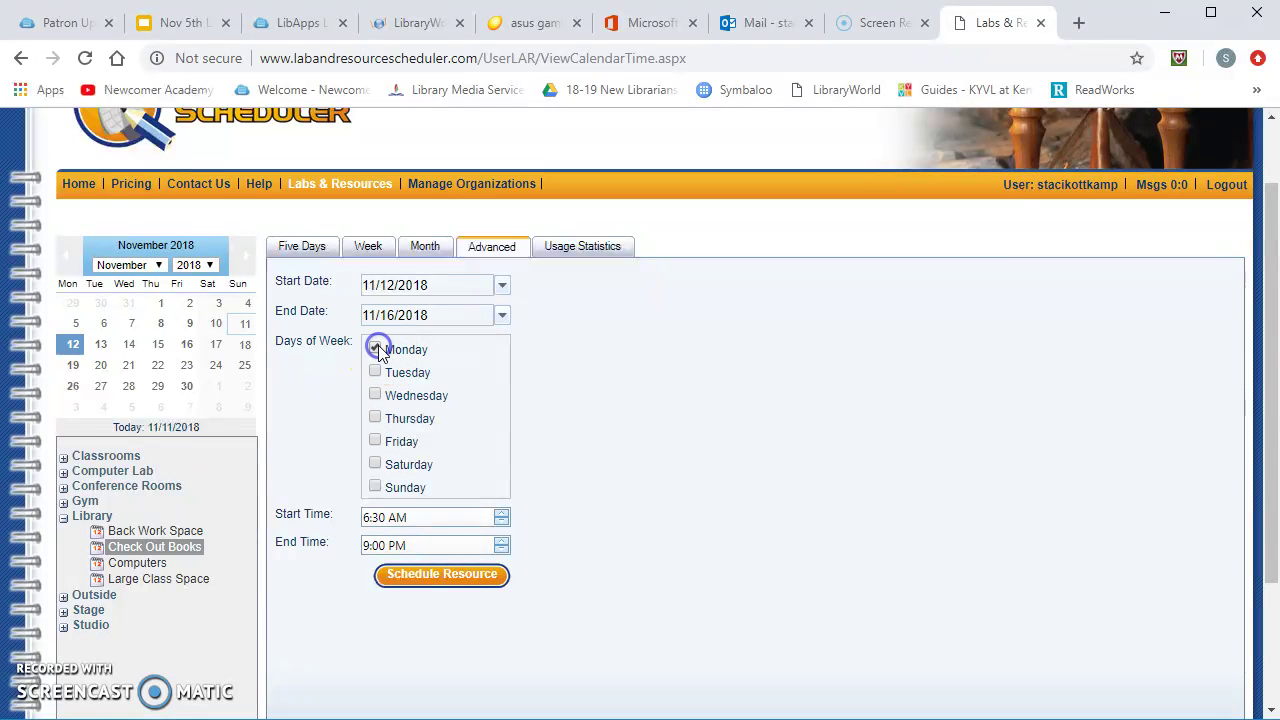
Set the advanced booking's start time to 8:00 AM and its end time to 9:00 PM.
{"action": "left_click", "coordinate": [500, 513]}
{"action": "left_click", "coordinate": [500, 521]}
{"action": "left_click", "coordinate": [500, 550]}
{"action": "left_click", "coordinate": [500, 550]}
{"action": "left_click", "coordinate": [502, 519]}
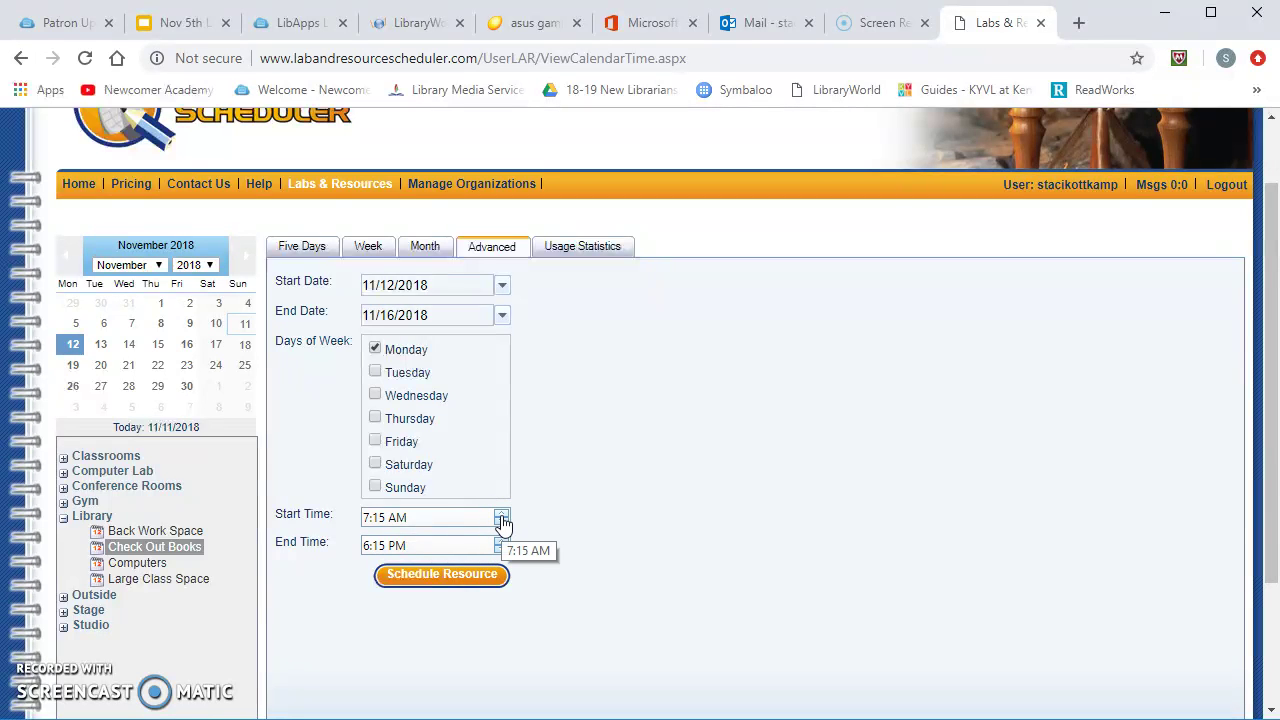
{"action": "double_click", "coordinate": [502, 522]}
{"action": "left_click", "coordinate": [502, 522]}
{"action": "left_click", "coordinate": [500, 542]}
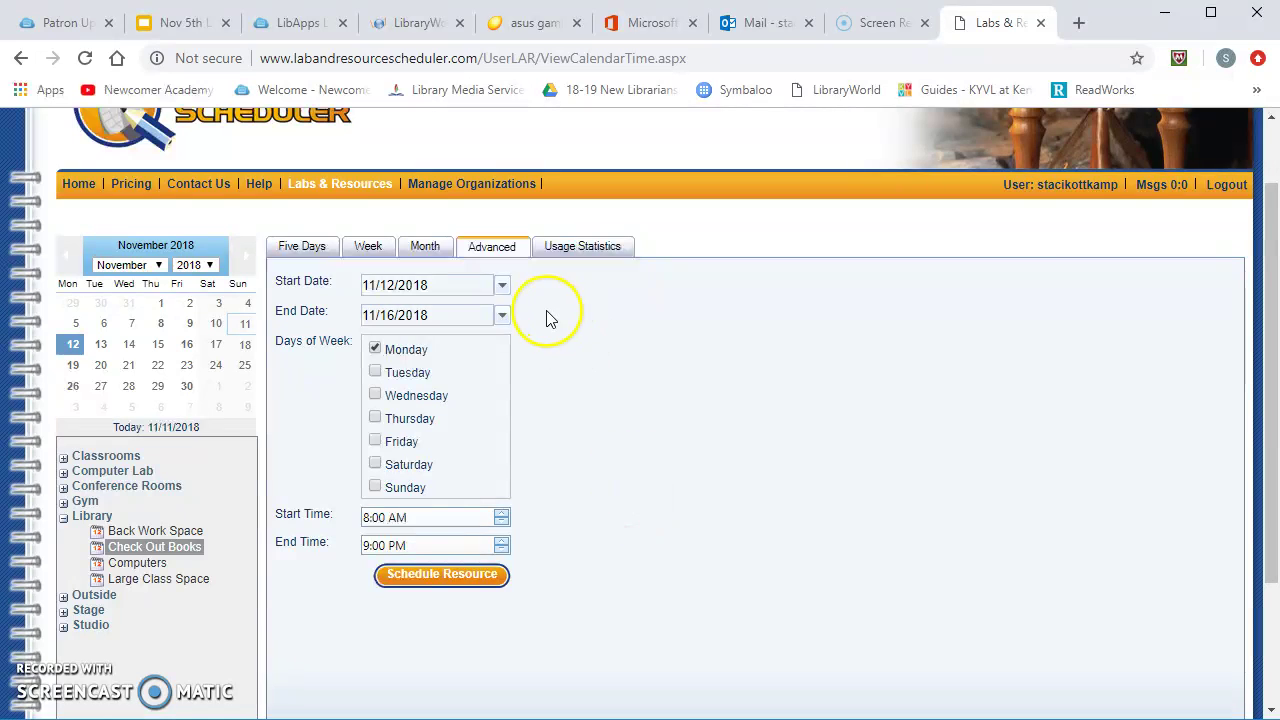
Set the advanced booking's end date to 12/17/2018.
{"action": "left_click", "coordinate": [502, 315]}
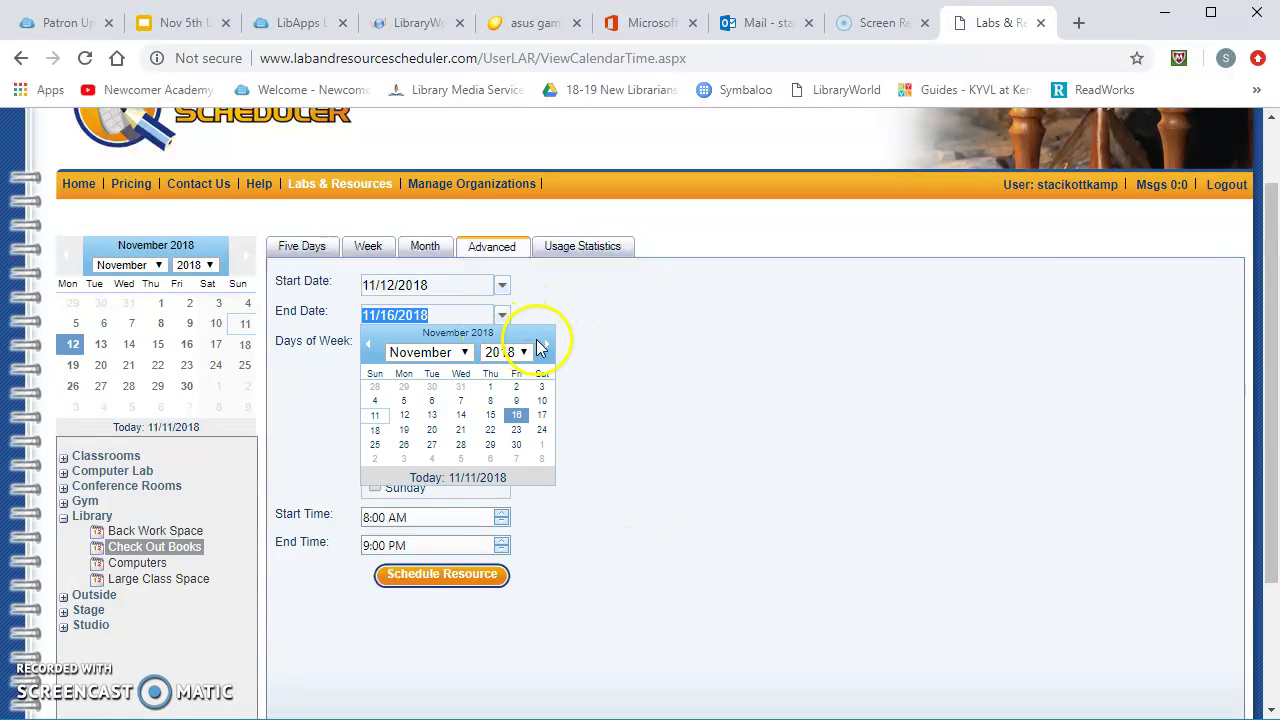
{"action": "left_click", "coordinate": [546, 344]}
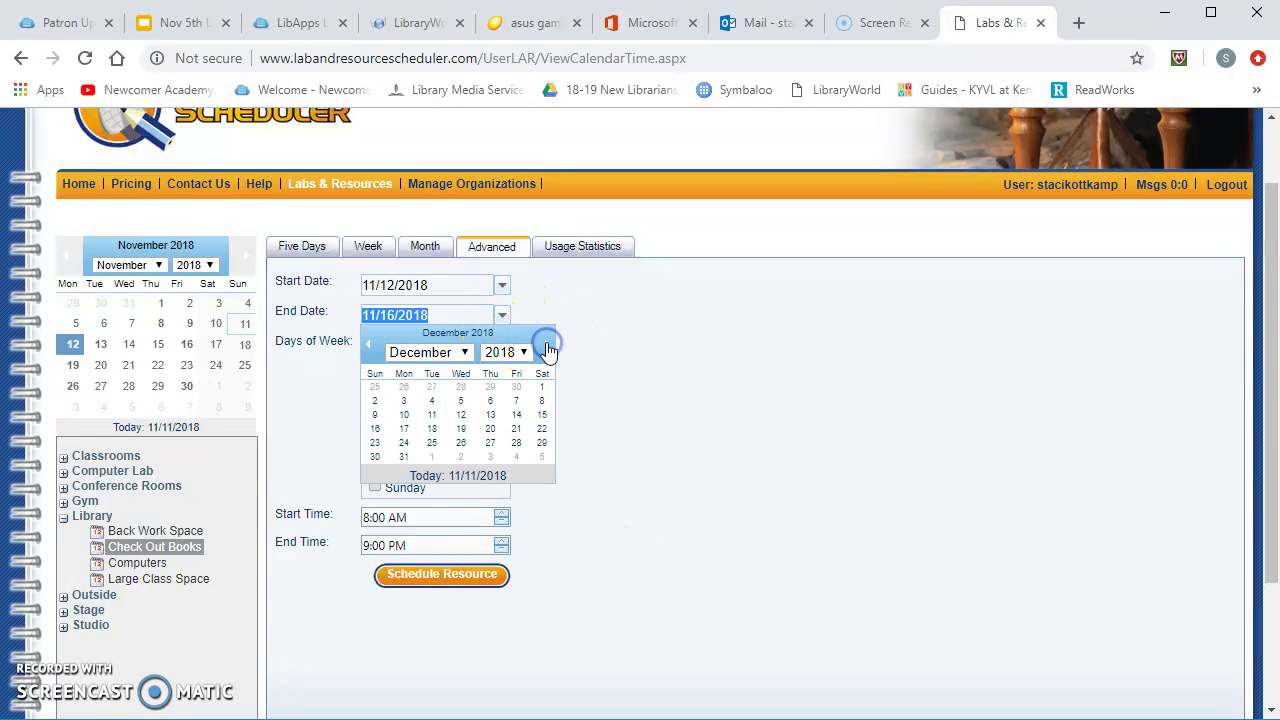
{"action": "left_click", "coordinate": [404, 429]}
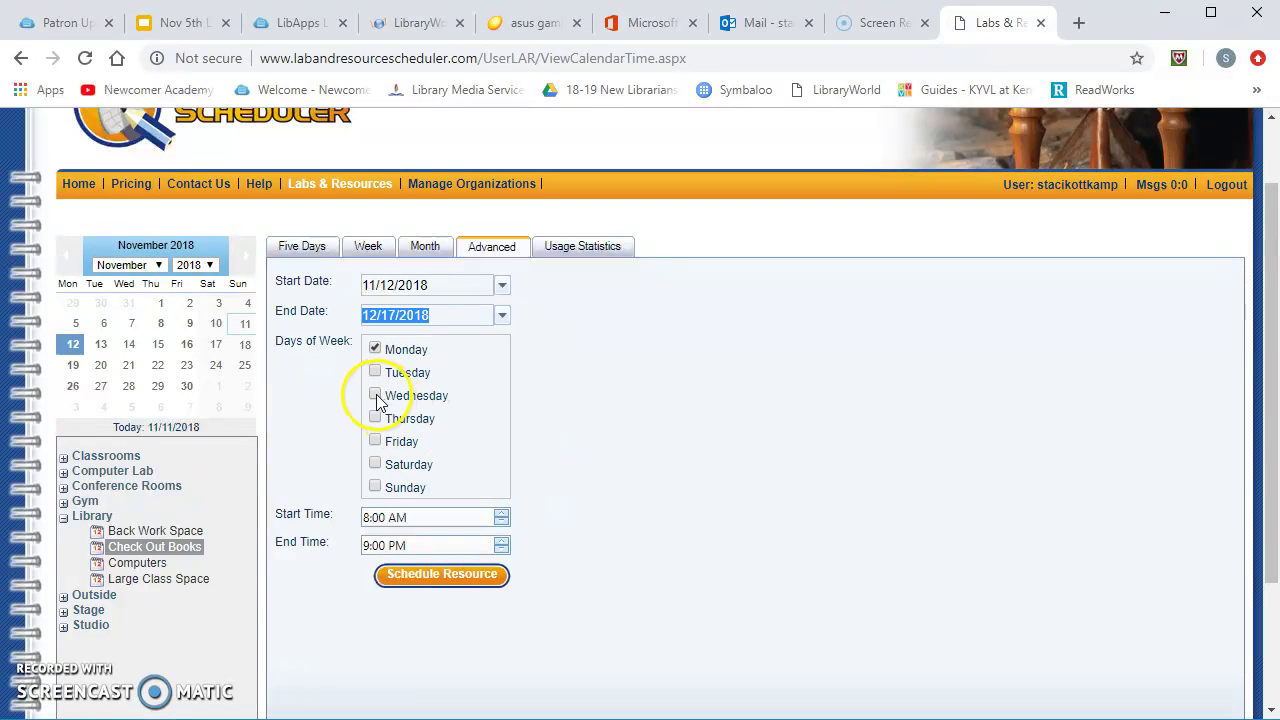
Restrict the advanced booking to Wednesdays only and schedule the resource.
{"action": "left_click", "coordinate": [375, 395]}
{"action": "left_click", "coordinate": [375, 349]}
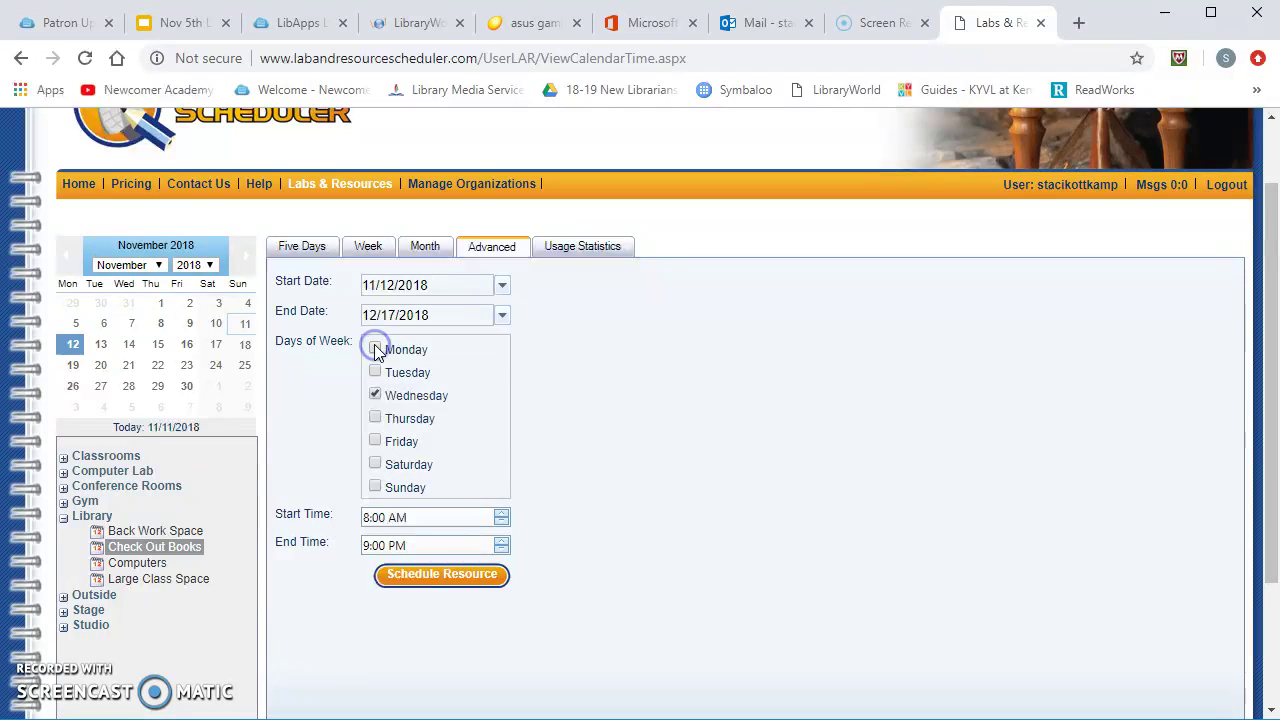
{"action": "left_click", "coordinate": [480, 577]}
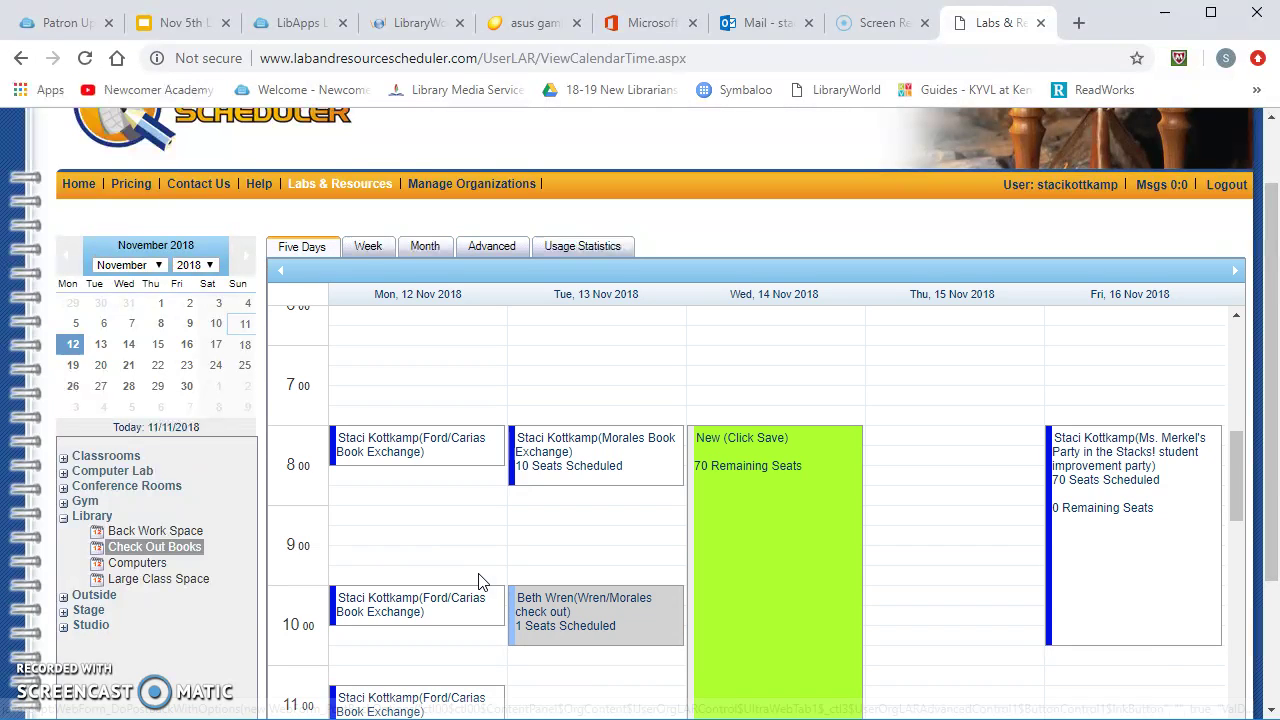
Check the note "check out books with class" on the new Wednesday booking and try to save it.
{"action": "left_click", "coordinate": [1273, 410]}
{"action": "left_click_drag", "start_coordinate": [1273, 410], "coordinate": [1272, 515]}
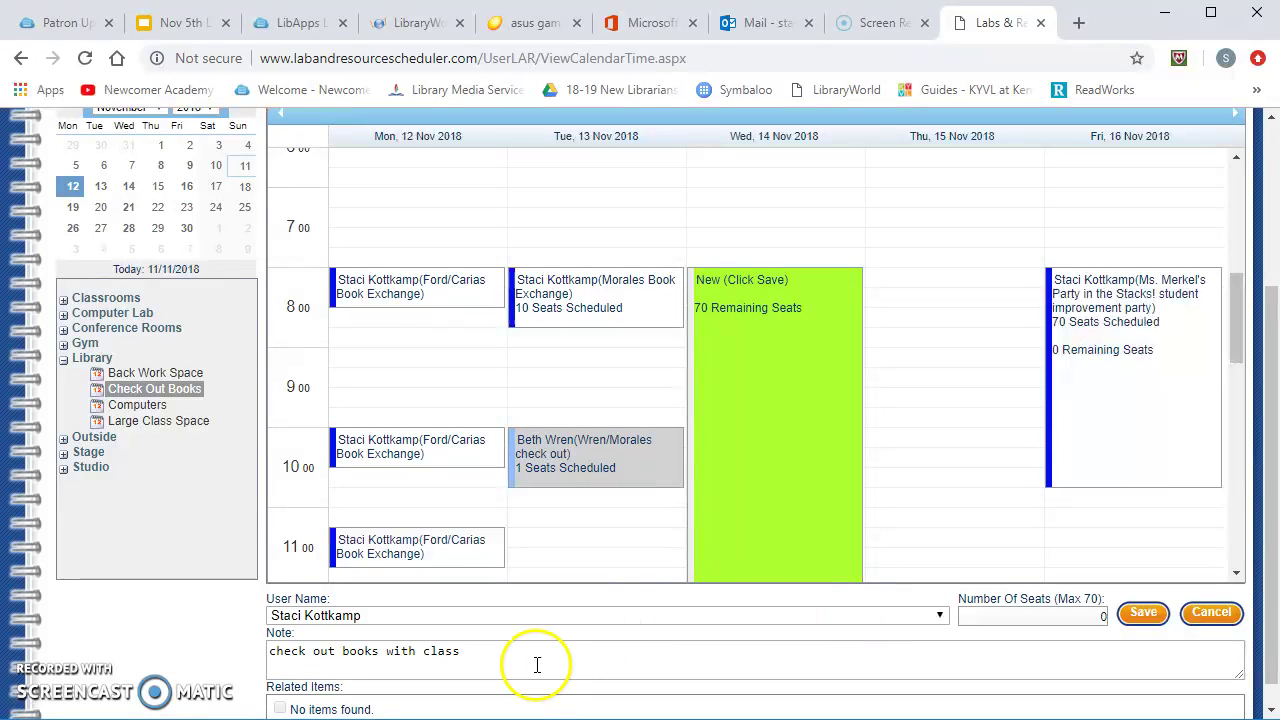
{"action": "mouse_move", "coordinate": [480, 651]}
{"action": "left_mouse_down"}
{"action": "mouse_move", "coordinate": [270, 647]}
{"action": "mouse_move", "coordinate": [456, 652]}
{"action": "left_mouse_up"}
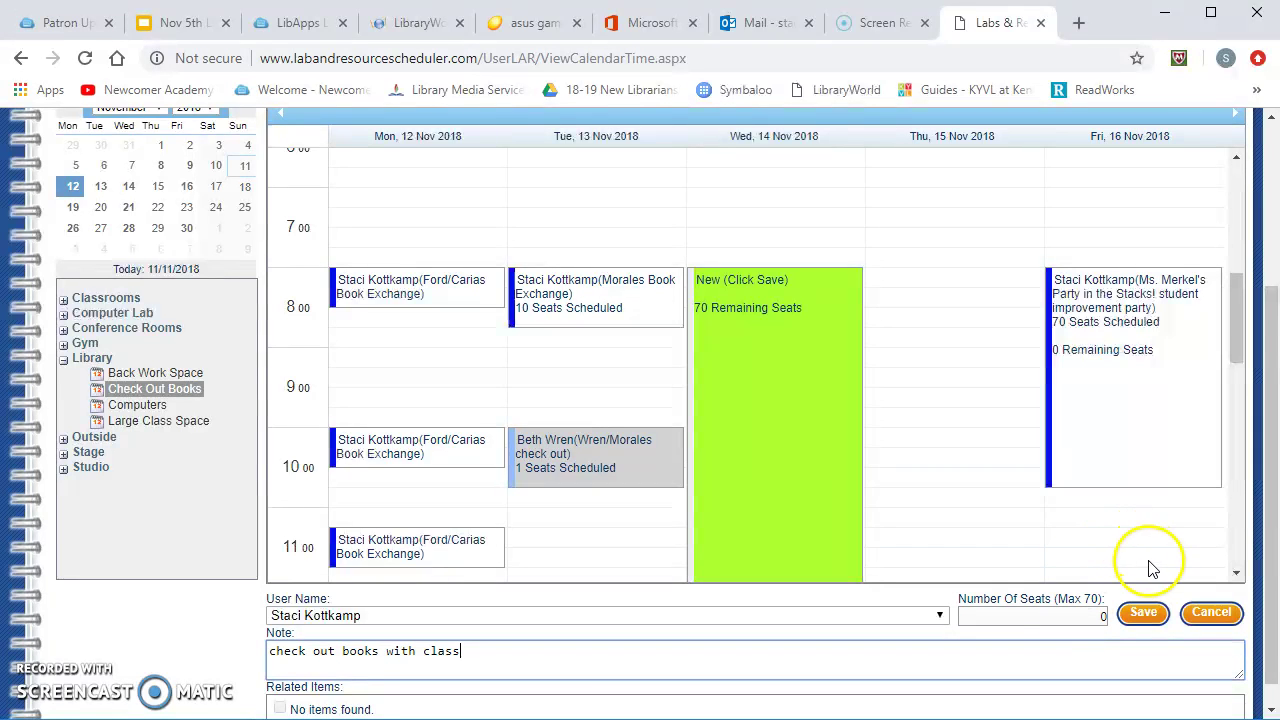
{"action": "left_click", "coordinate": [1145, 614]}
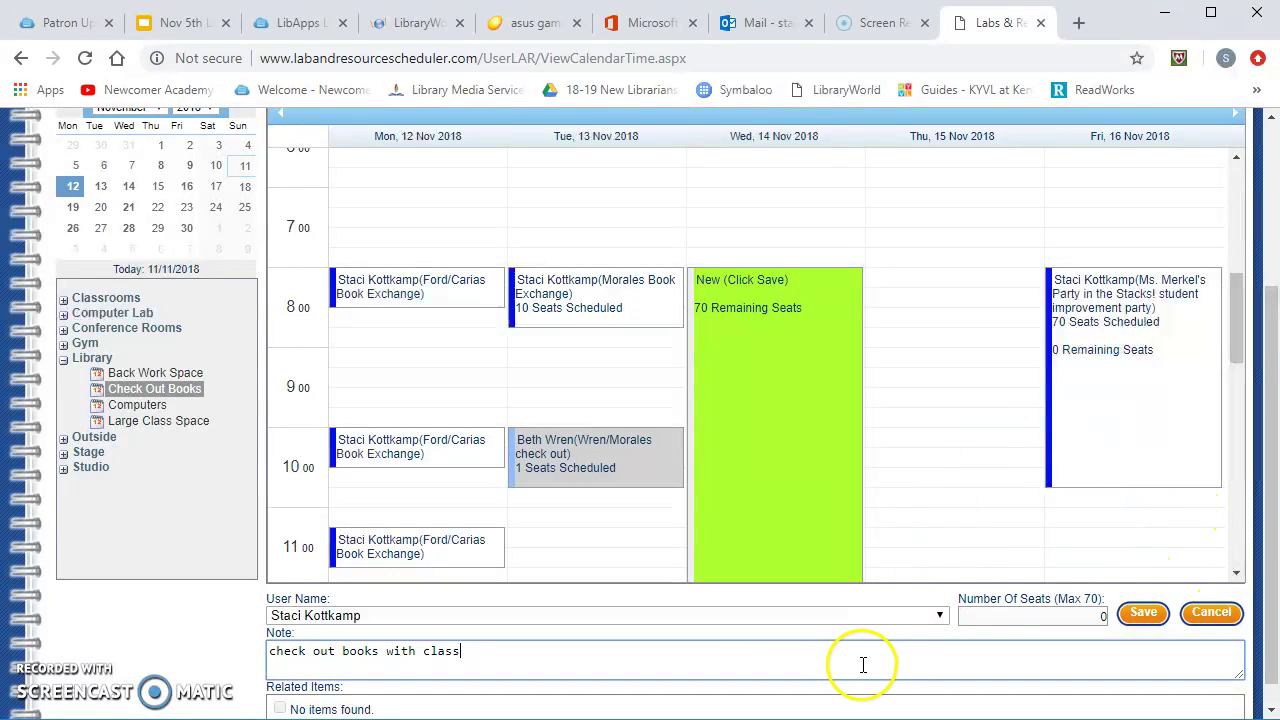
Delete the new unsaved booking on Wednesday 14 November from the five-day calendar.
{"action": "left_click_drag", "start_coordinate": [1260, 338], "coordinate": [1270, 250]}
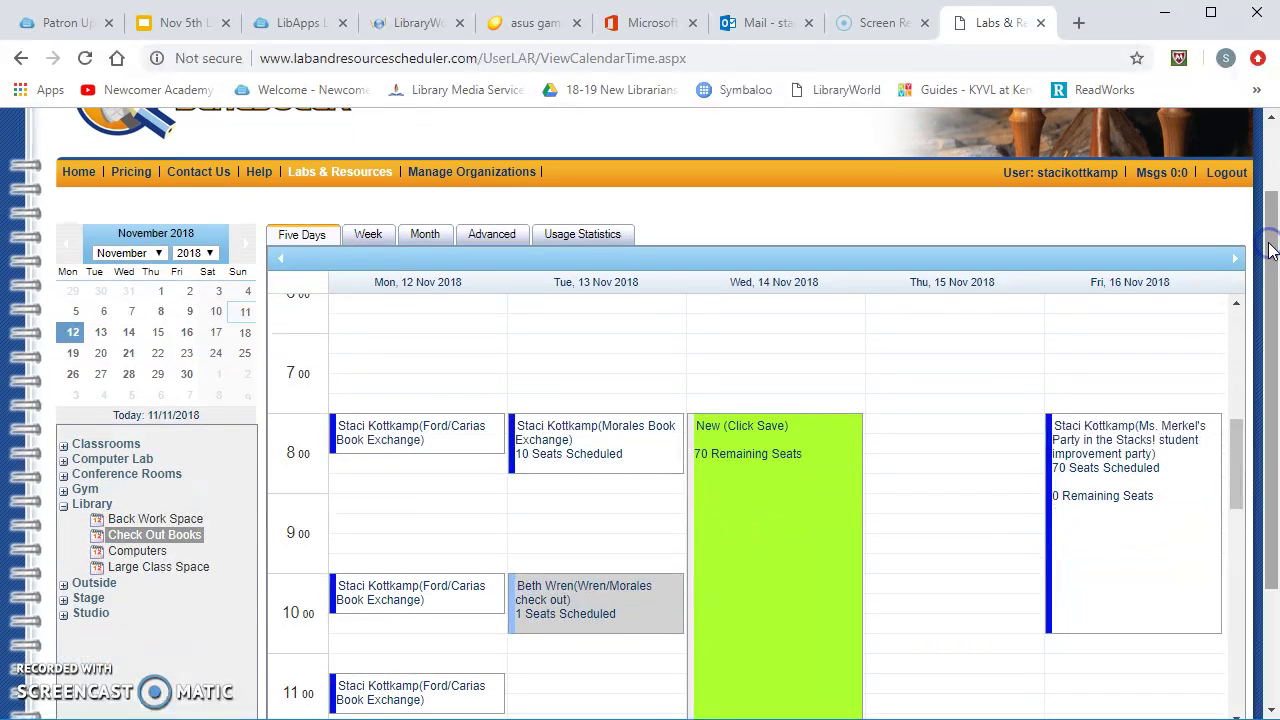
{"action": "right_click", "coordinate": [770, 530]}
{"action": "left_click", "coordinate": [1270, 442]}
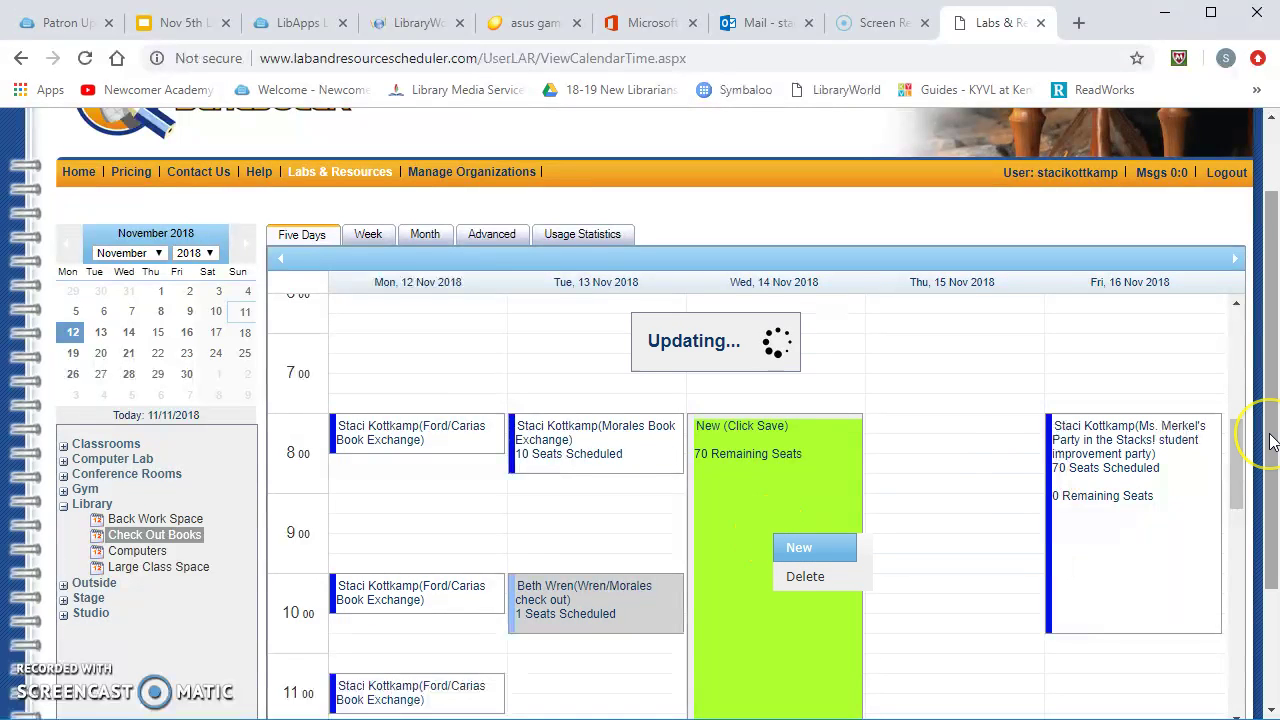
{"action": "mouse_move", "coordinate": [1270, 442]}
{"action": "left_mouse_down"}
{"action": "mouse_move", "coordinate": [1270, 520]}
{"action": "mouse_move", "coordinate": [1270, 445]}
{"action": "left_mouse_up"}
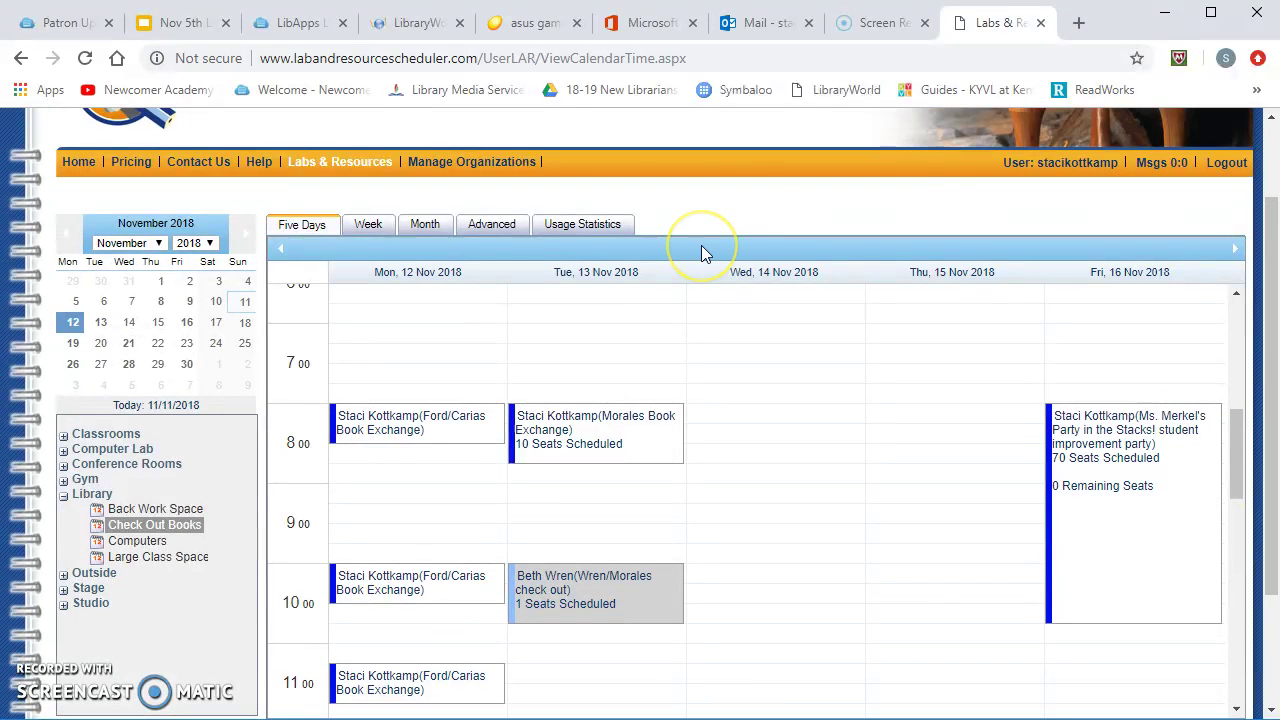
{"action": "left_click", "coordinate": [414, 386]}
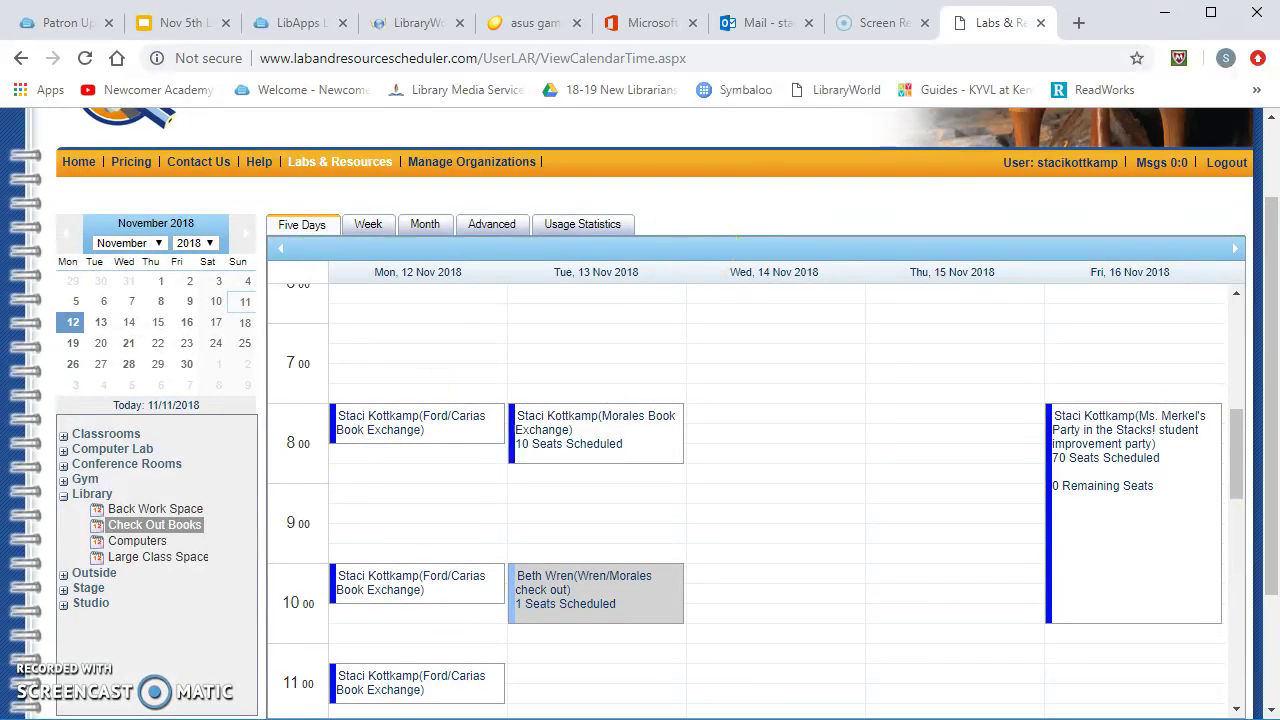